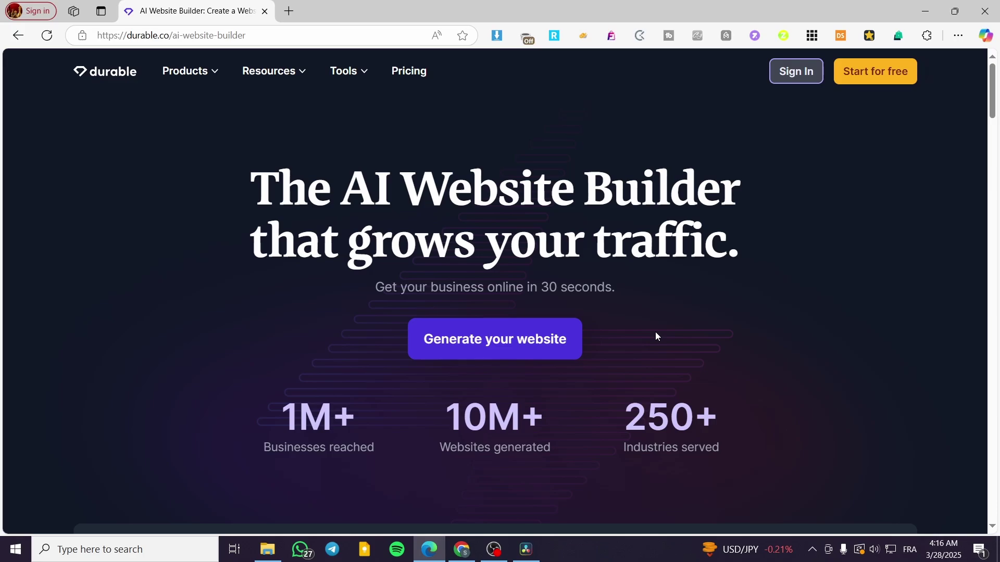
Review Durable's yearly pricing plans and return to the AI website builder page.
click(411, 70)
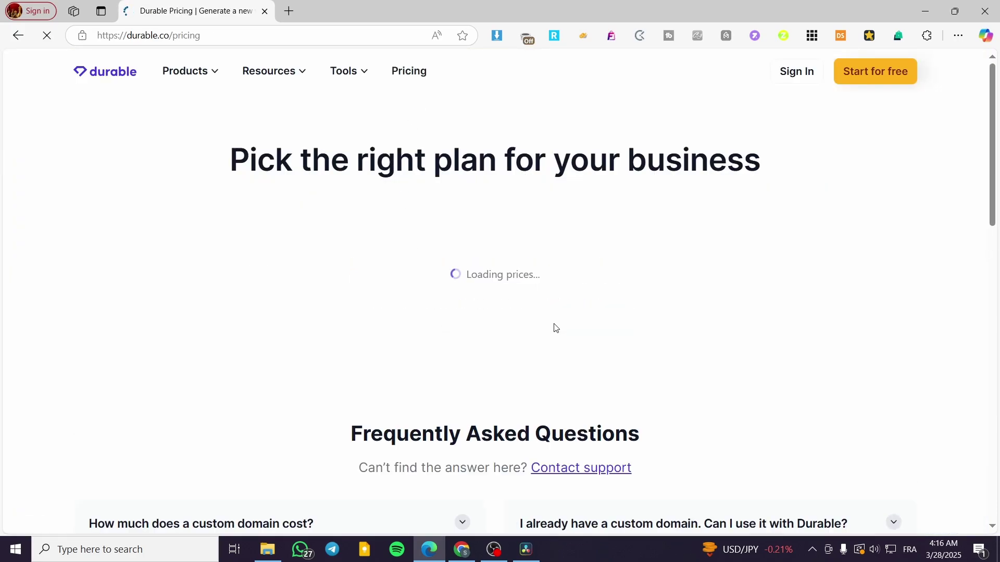
scroll(619, 294, down, 1)
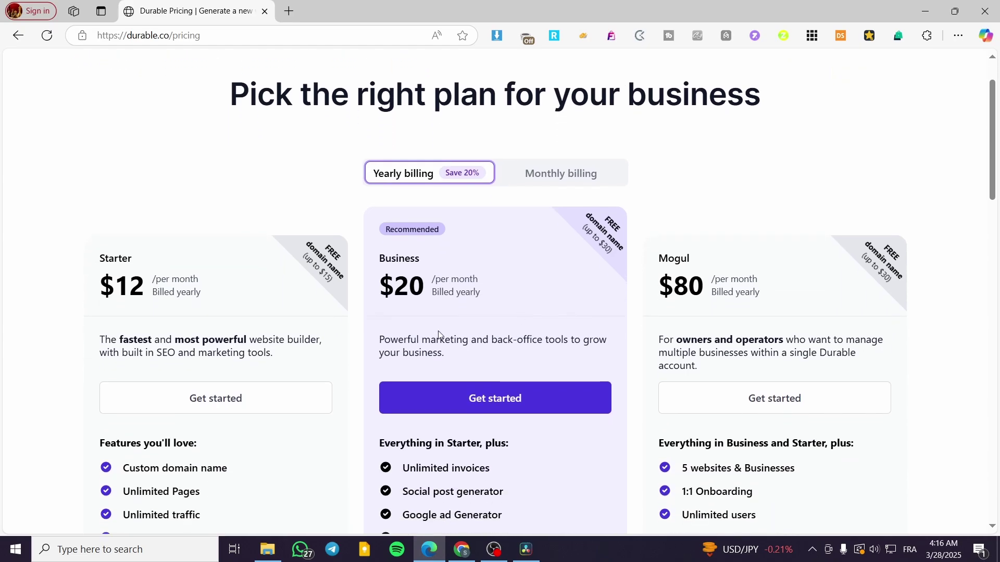
click(22, 40)
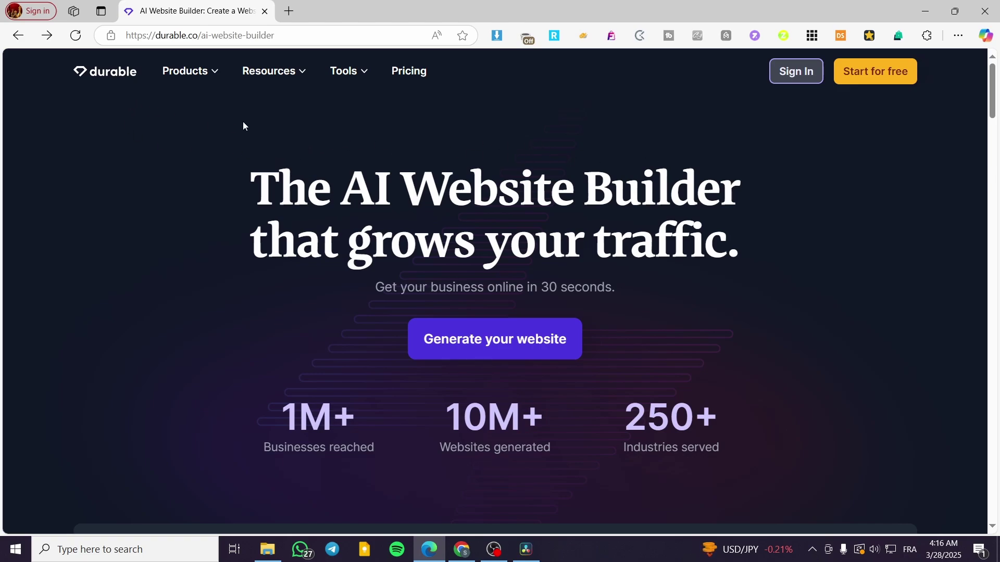
Start a free website and submit "Ecommerce Store" as the business type.
click(214, 73)
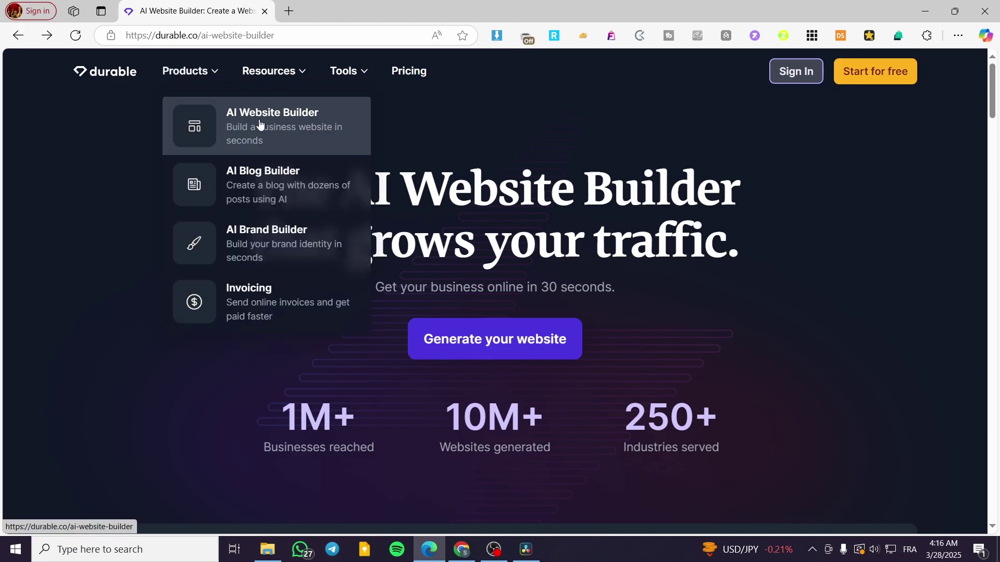
click(870, 80)
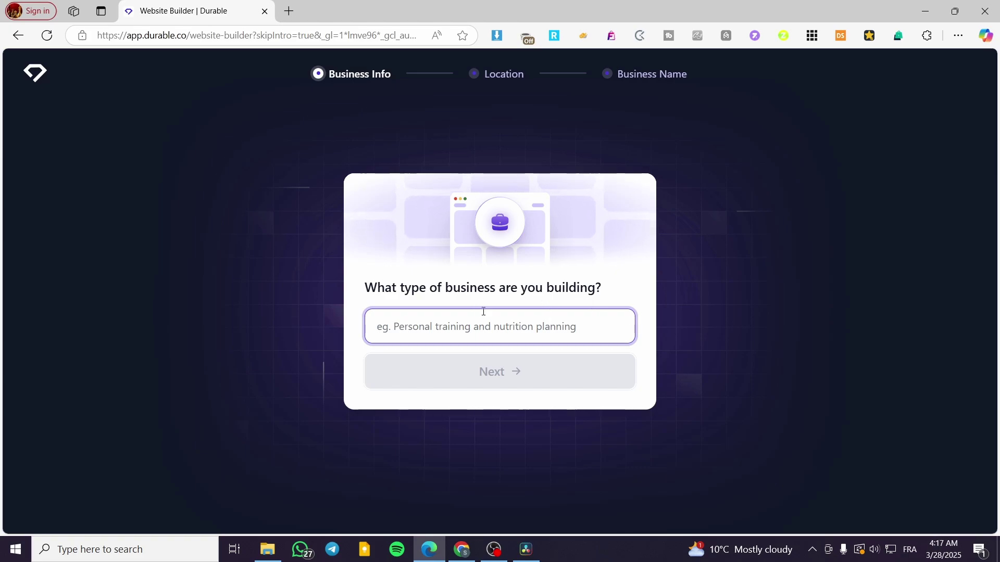
text(Eco)
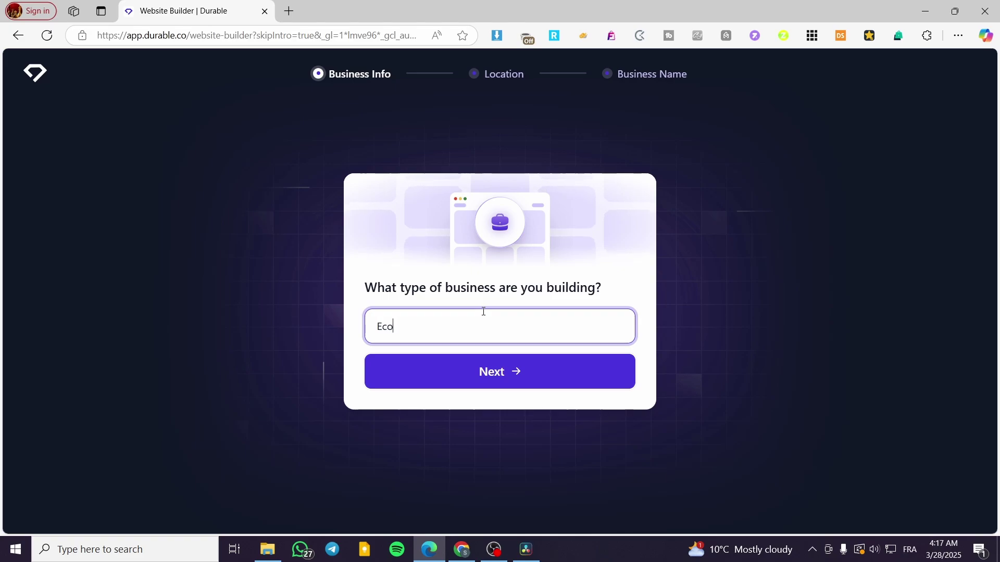
text(mmerce St)
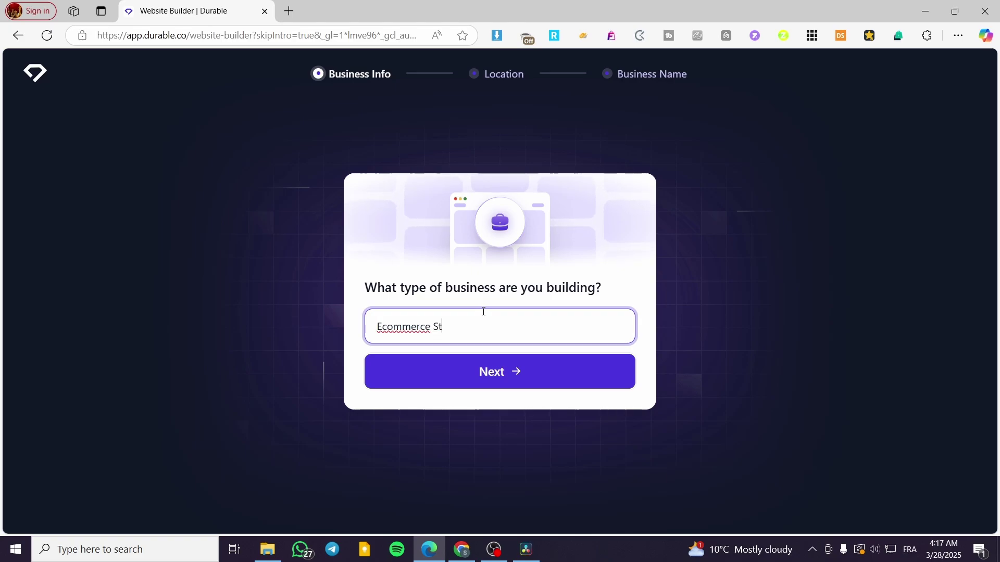
text(ore)
click(493, 374)
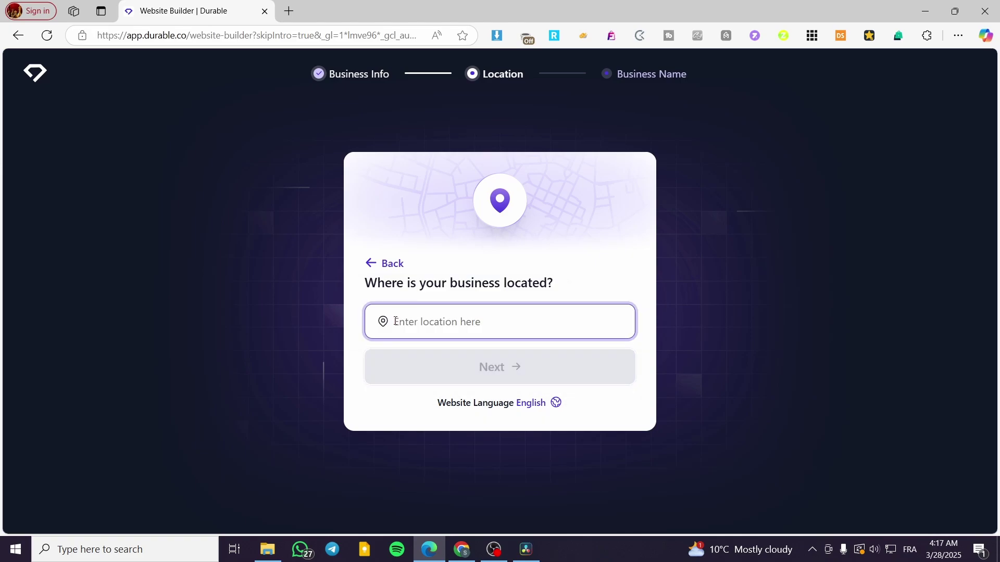
Set the business location to New York, NY, USA and continue to the business name.
text(Newyo)
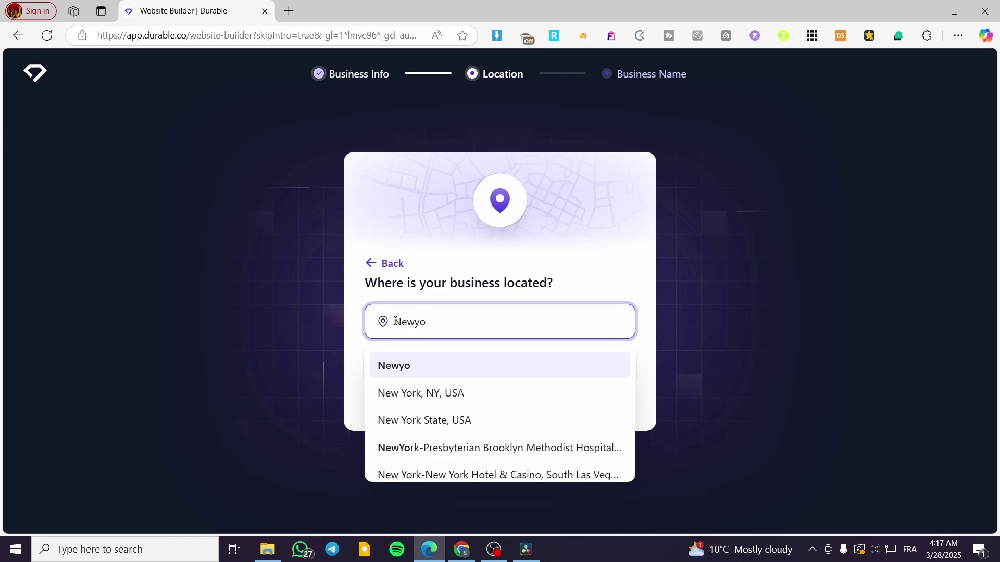
click(467, 389)
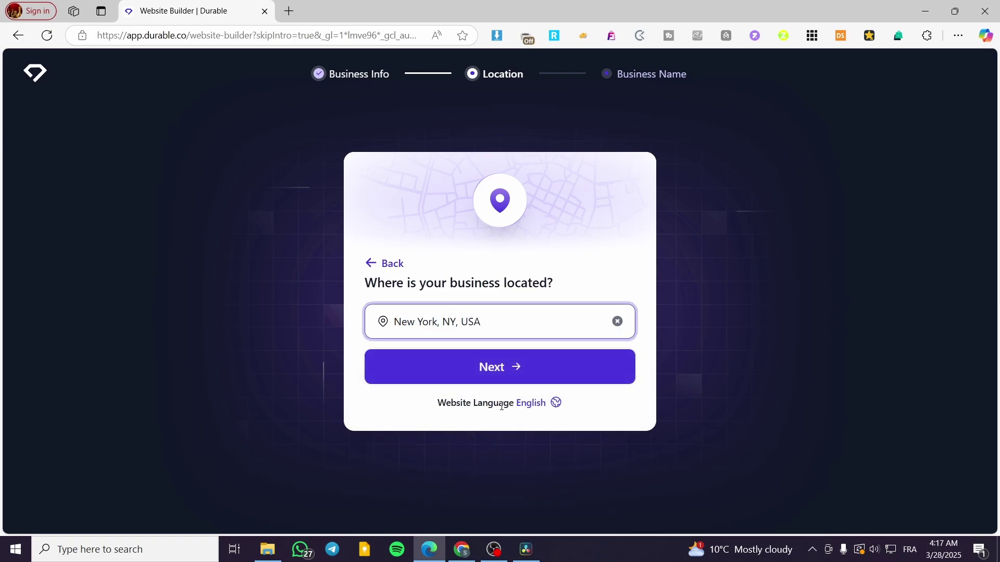
click(505, 371)
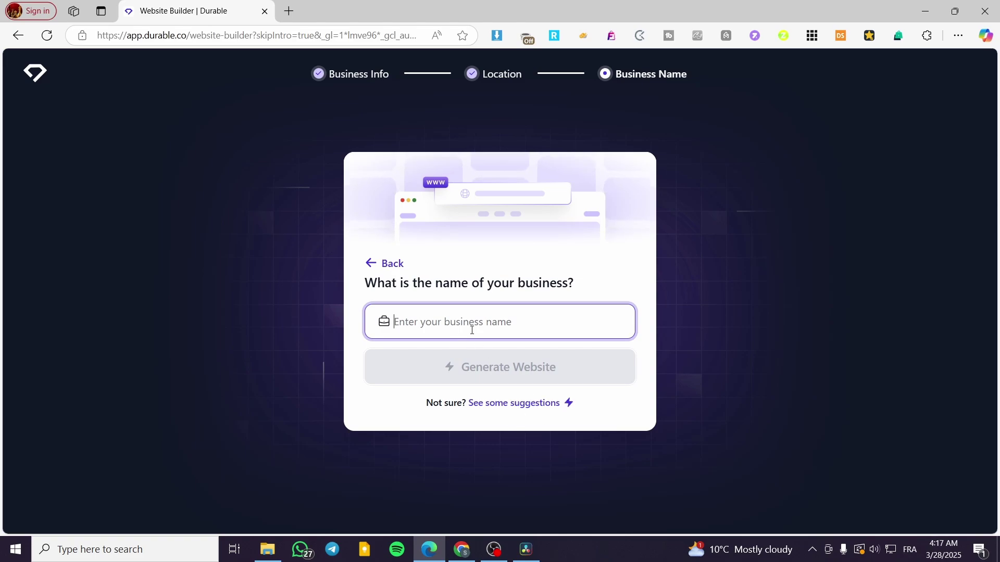
Name the business "Jack Store" and generate the website.
text(Jack)
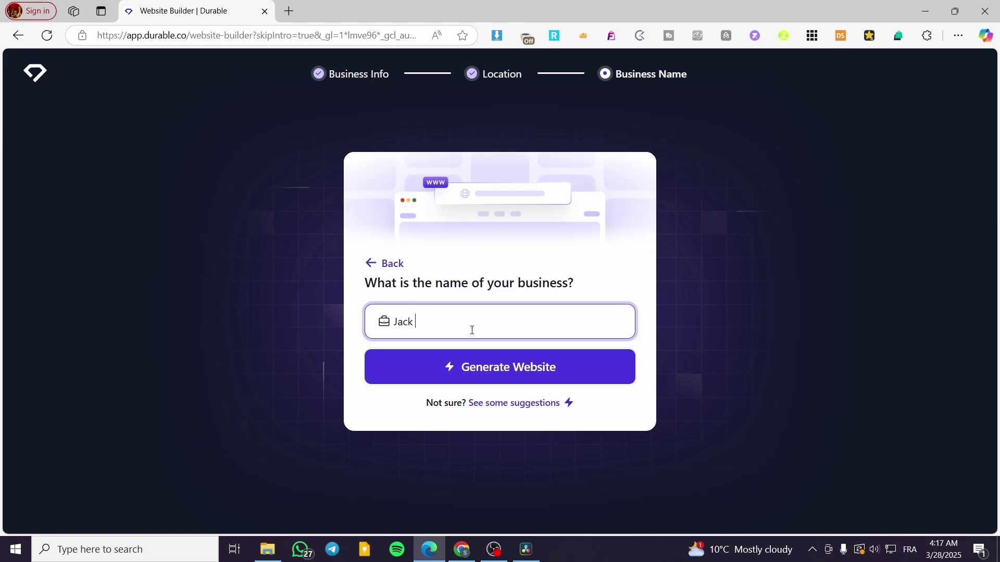
text( U)
key(BackSpace)
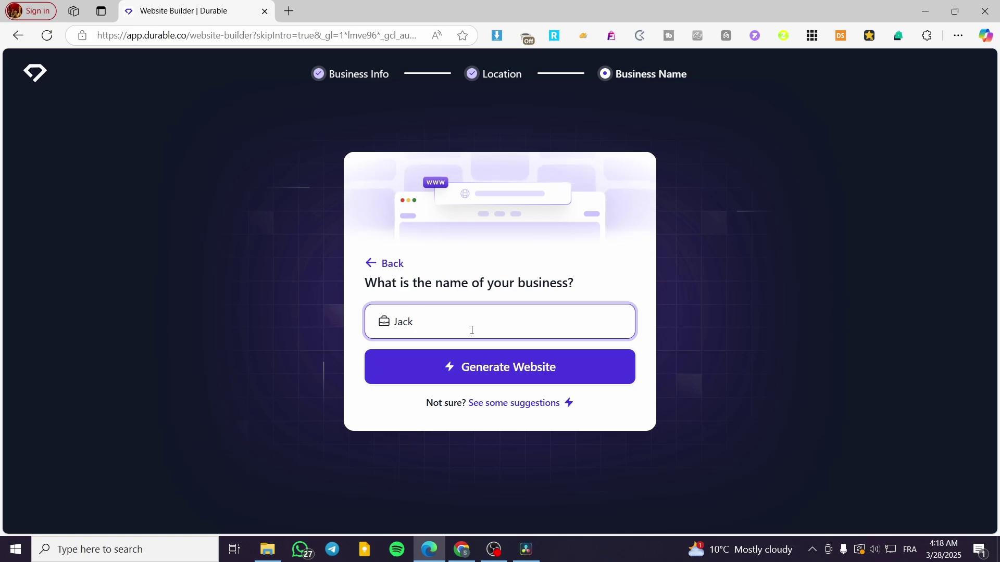
text(S)
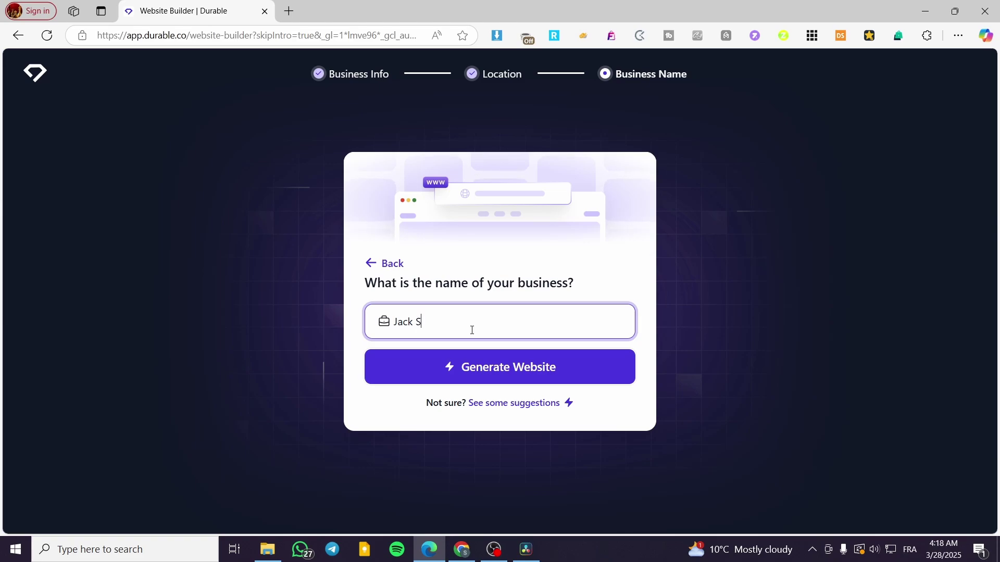
text(tore)
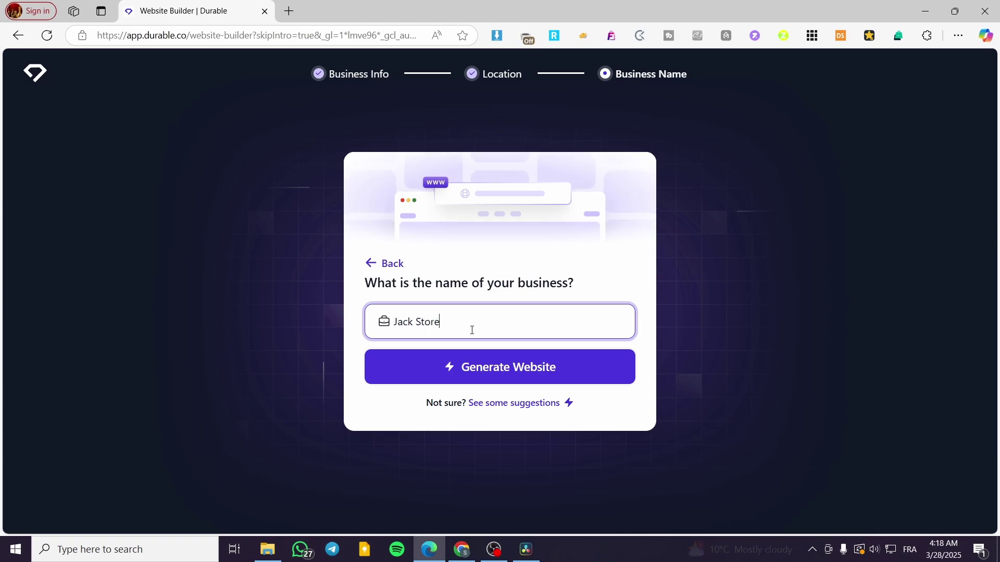
click(507, 371)
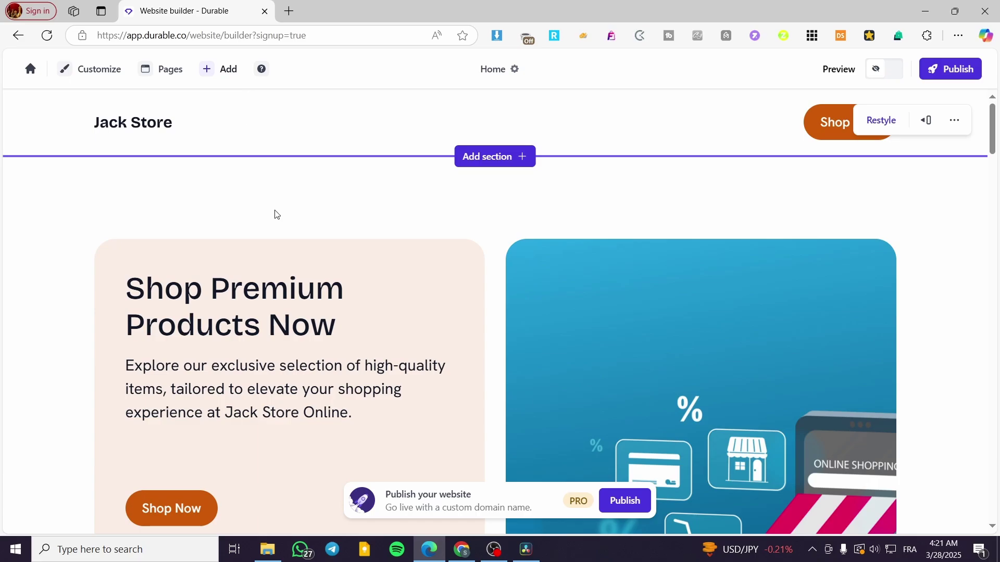
Examine the generated home page, including its hero text, images, Shop Now button and the section below.
scroll(619, 262, down, 5)
scroll(620, 262, down, 2)
scroll(609, 264, up, 8)
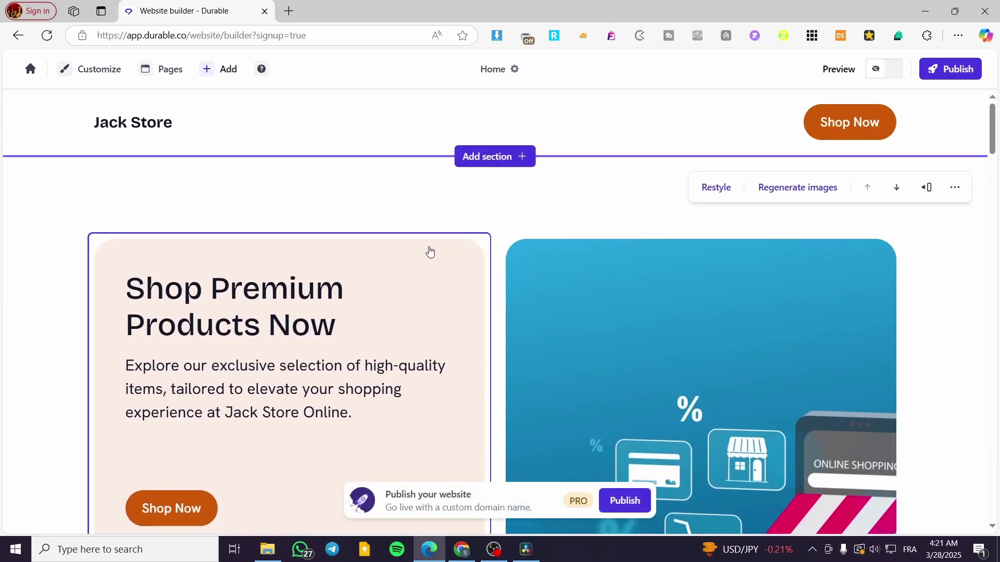
scroll(573, 256, down, 5)
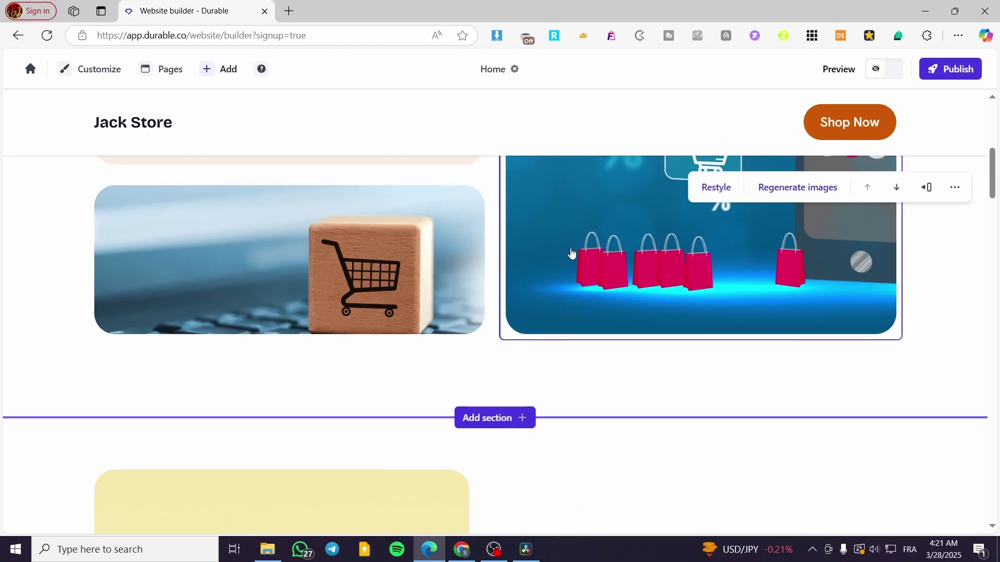
scroll(500, 271, down, 3)
scroll(426, 288, up, 3)
scroll(448, 302, down, 5)
scroll(520, 307, up, 6)
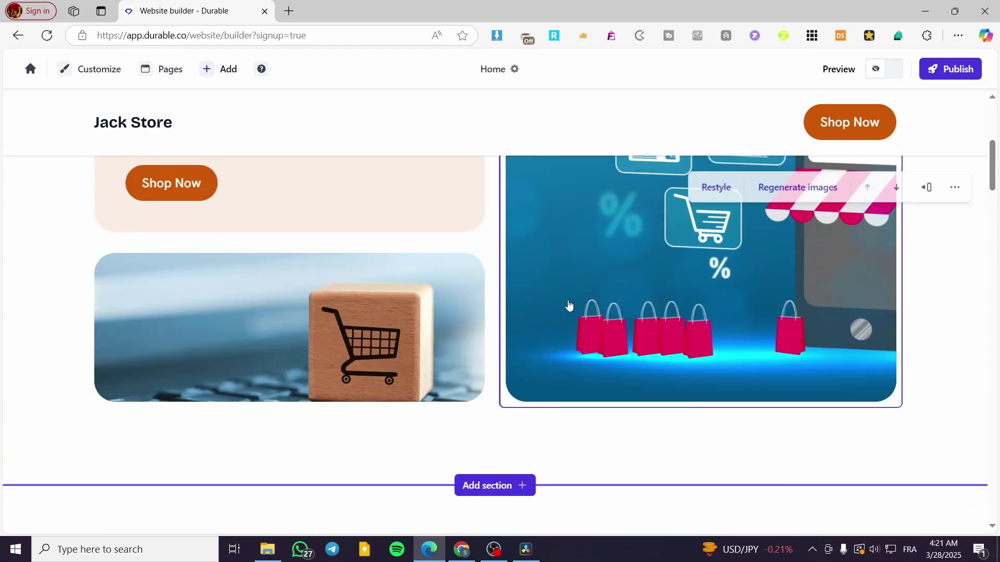
scroll(373, 283, up, 5)
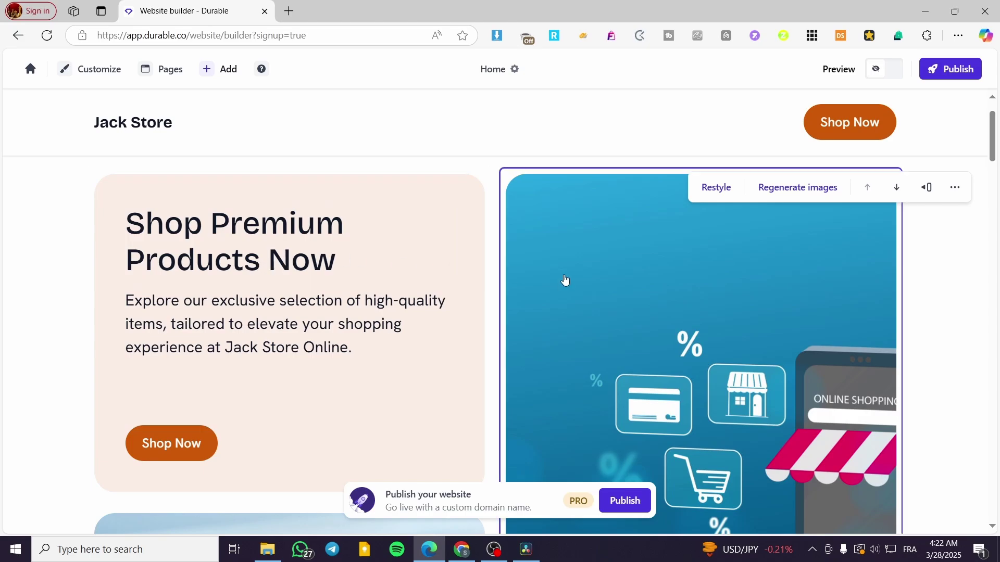
scroll(756, 310, down, 3)
scroll(729, 312, down, 4)
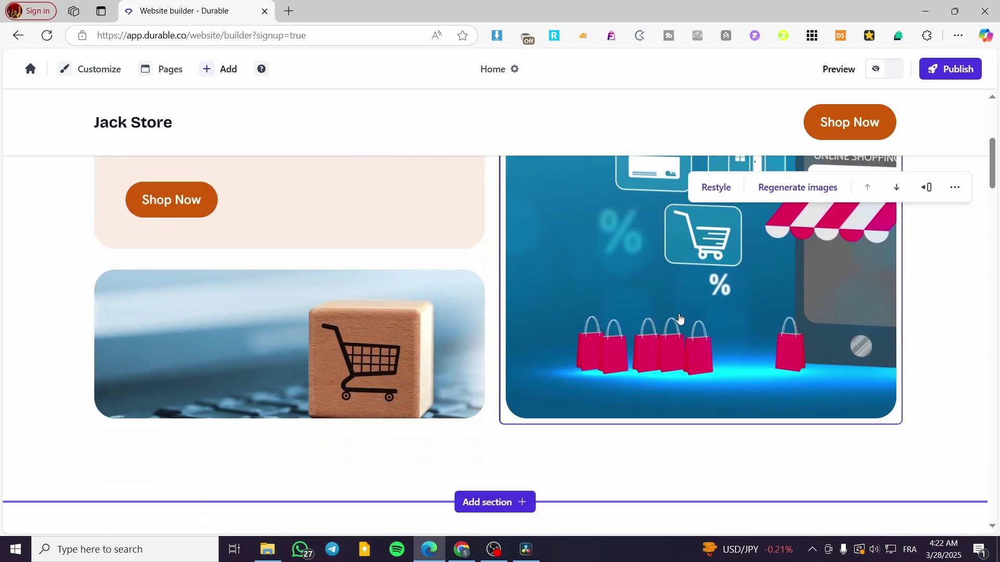
scroll(443, 311, up, 2)
scroll(781, 250, up, 4)
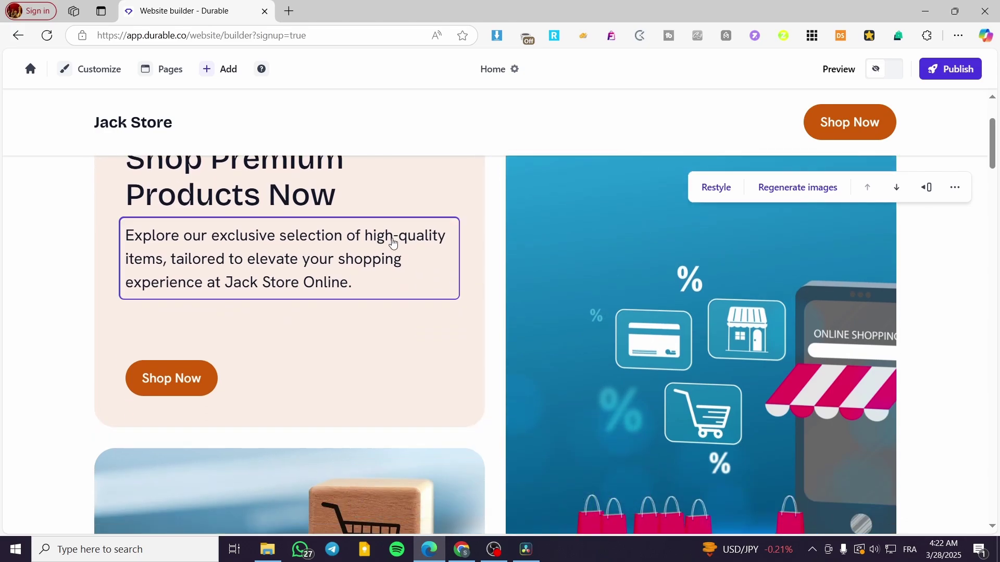
scroll(190, 384, down, 5)
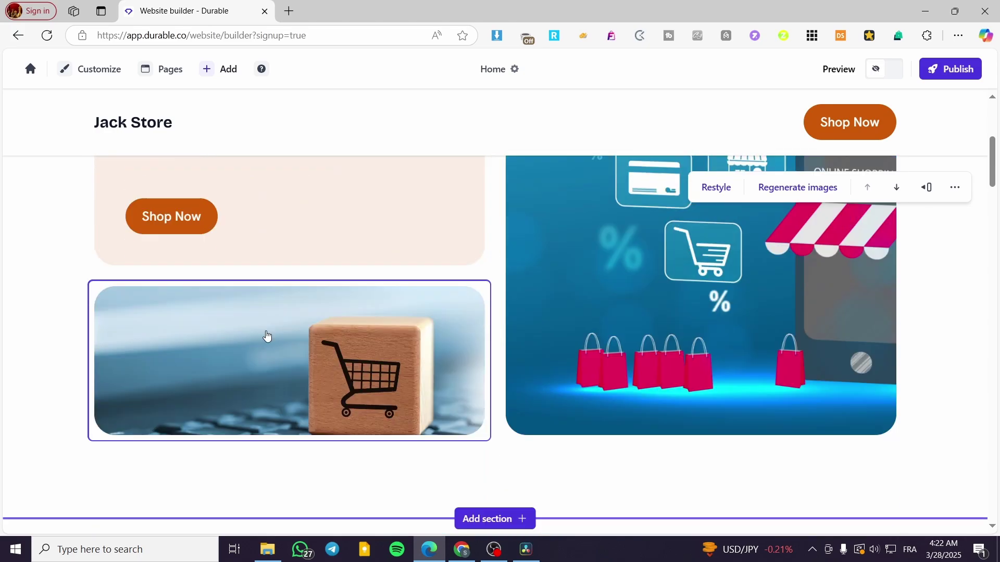
scroll(288, 316, up, 5)
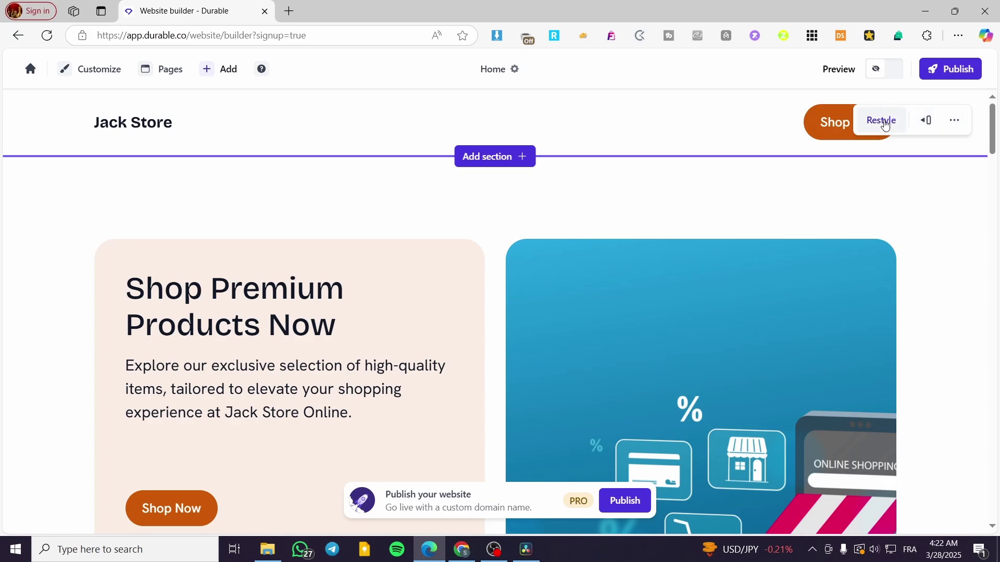
Move the section controls to the opposite side and restyle the header to a cream background, centred site name and outlined Shop Now button.
click(926, 120)
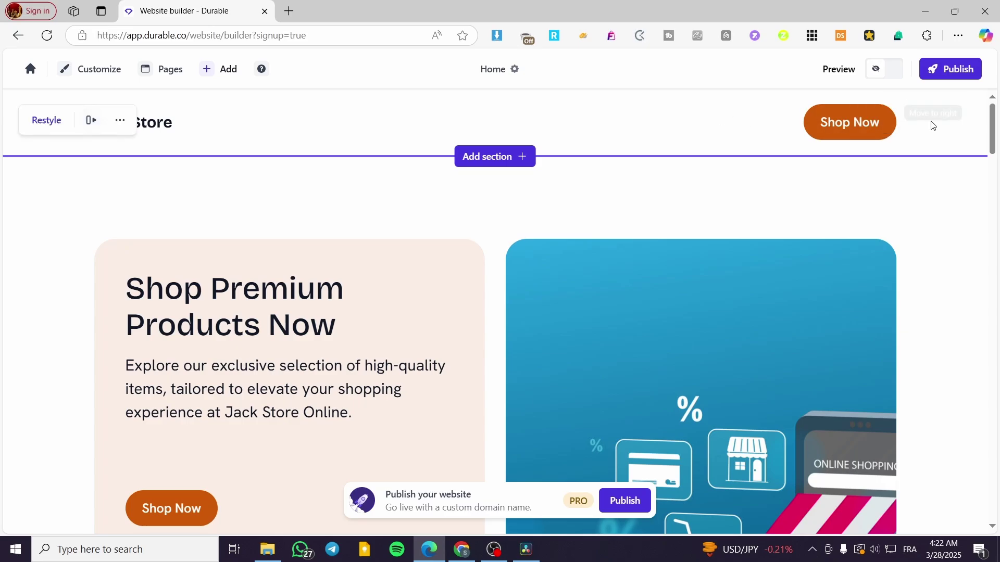
click(55, 124)
click(62, 127)
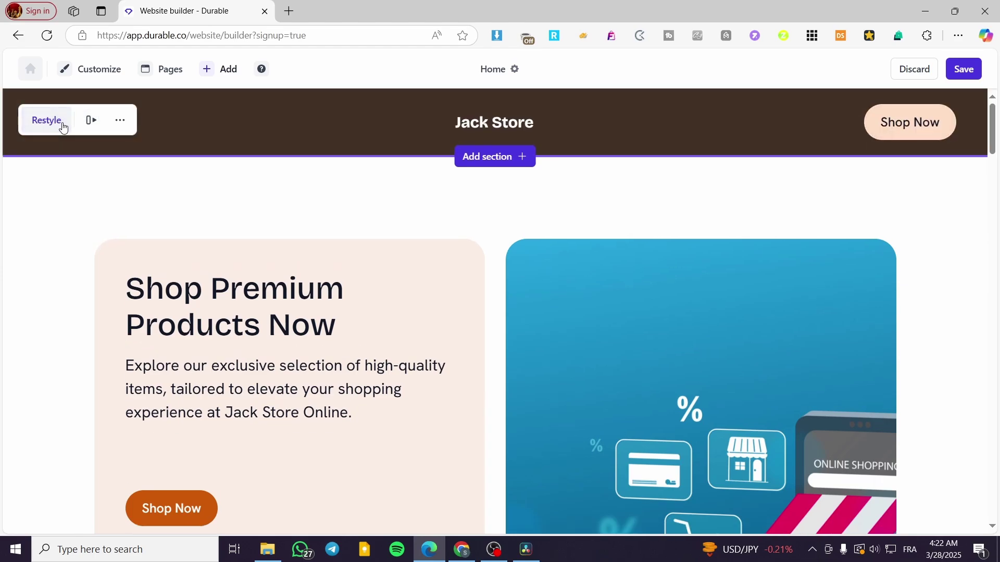
click(57, 125)
click(53, 125)
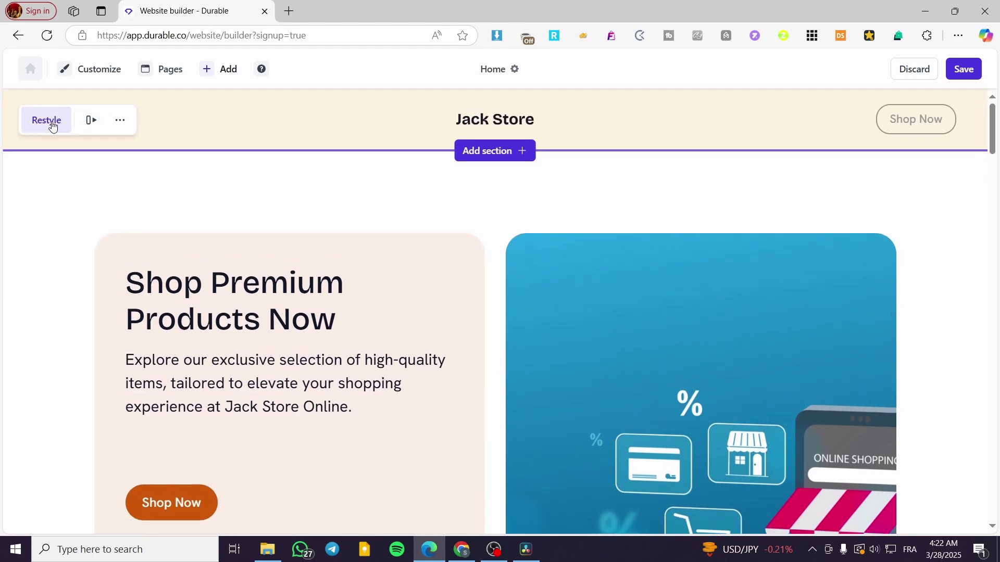
Examine the website header's content settings for logo source, site name, font, buttons and social links, and close them.
click(120, 122)
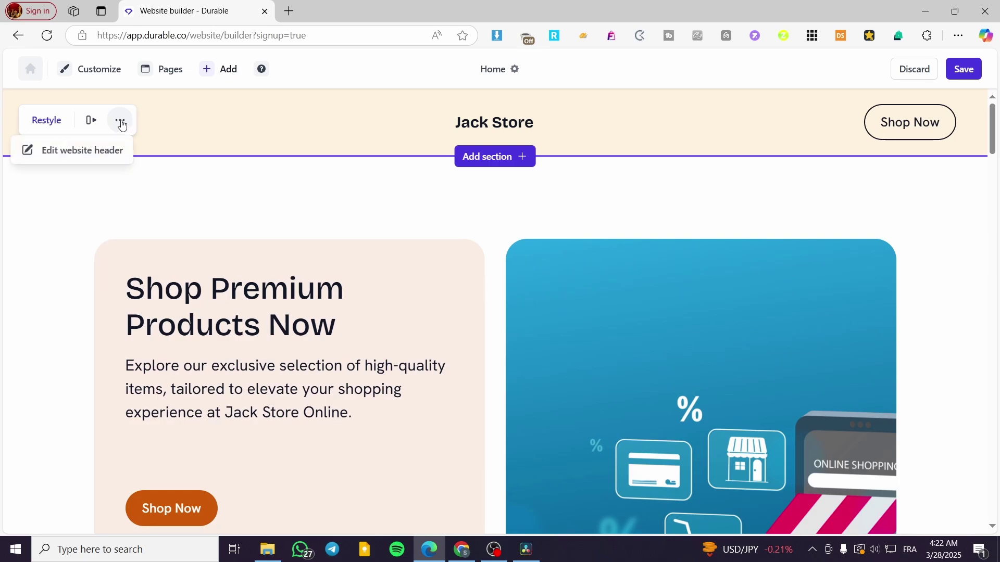
click(87, 152)
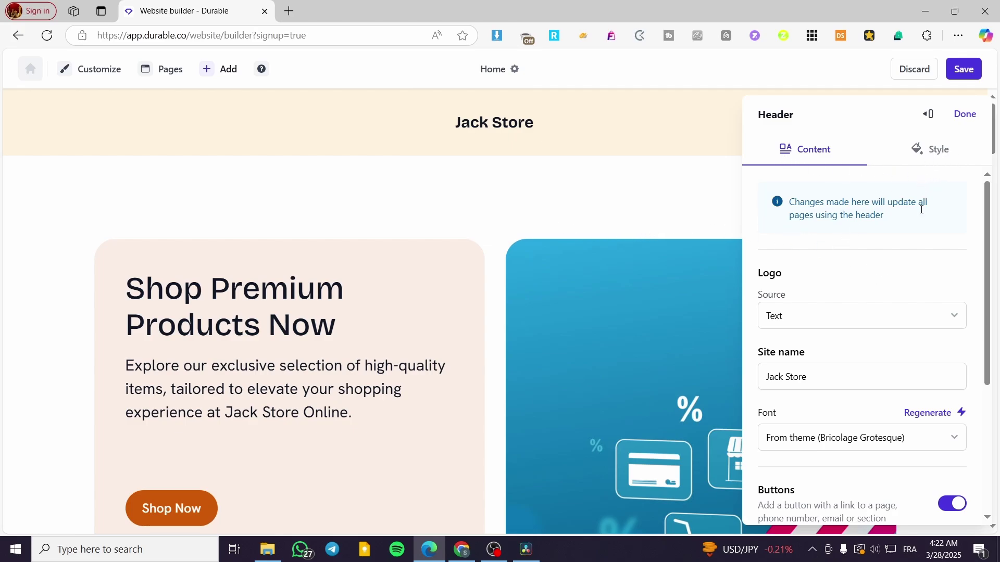
scroll(906, 239, down, 1)
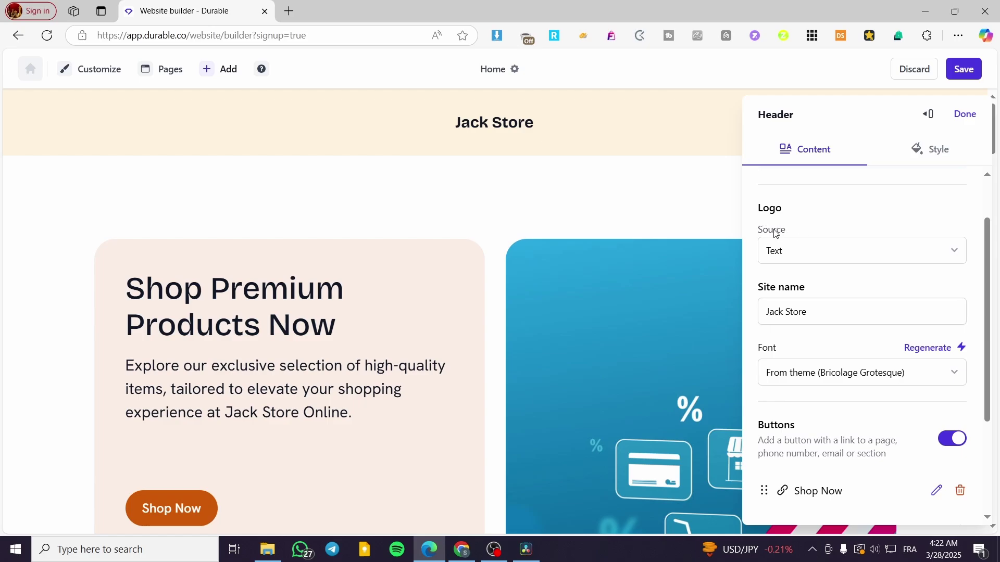
click(819, 259)
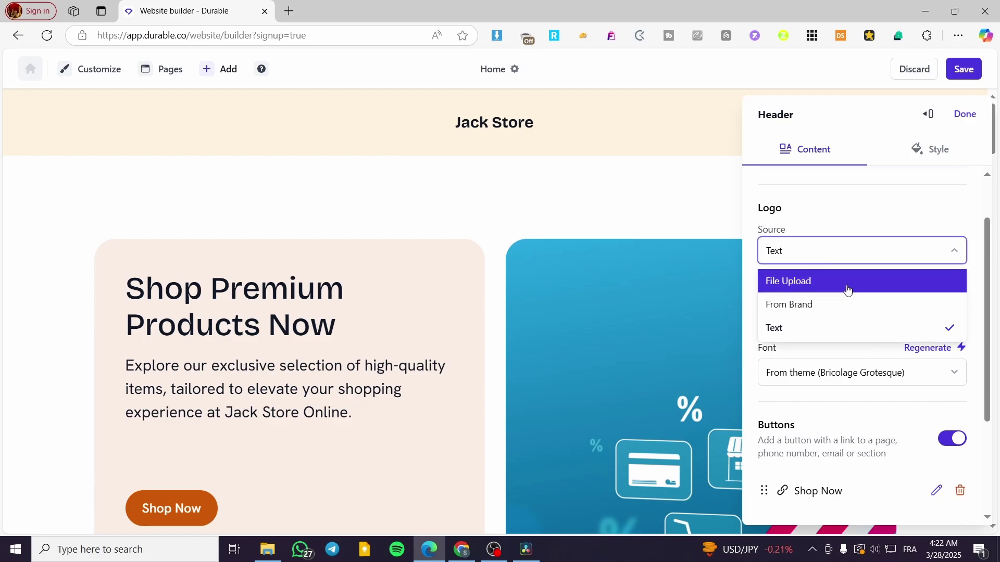
click(870, 222)
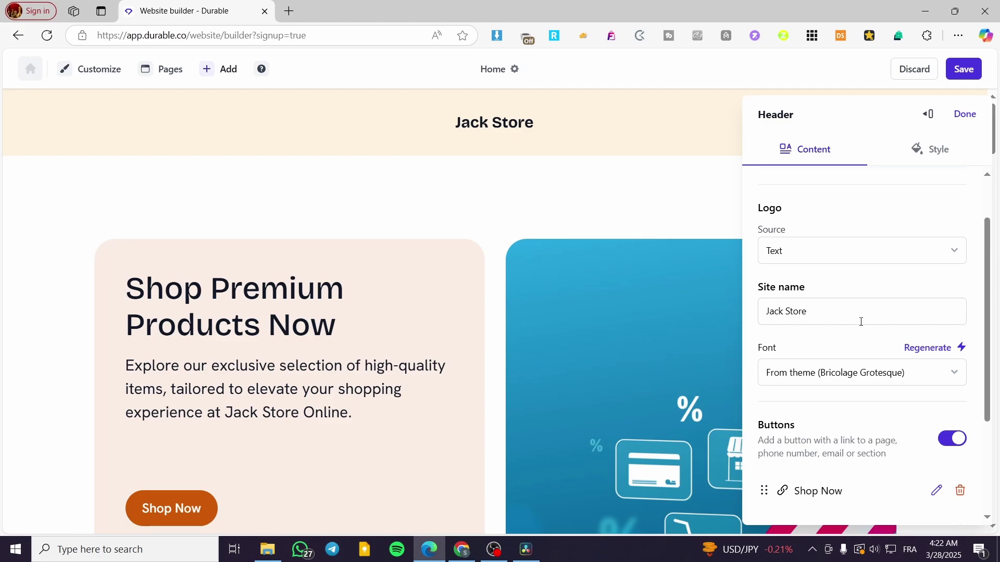
scroll(861, 322, down, 3)
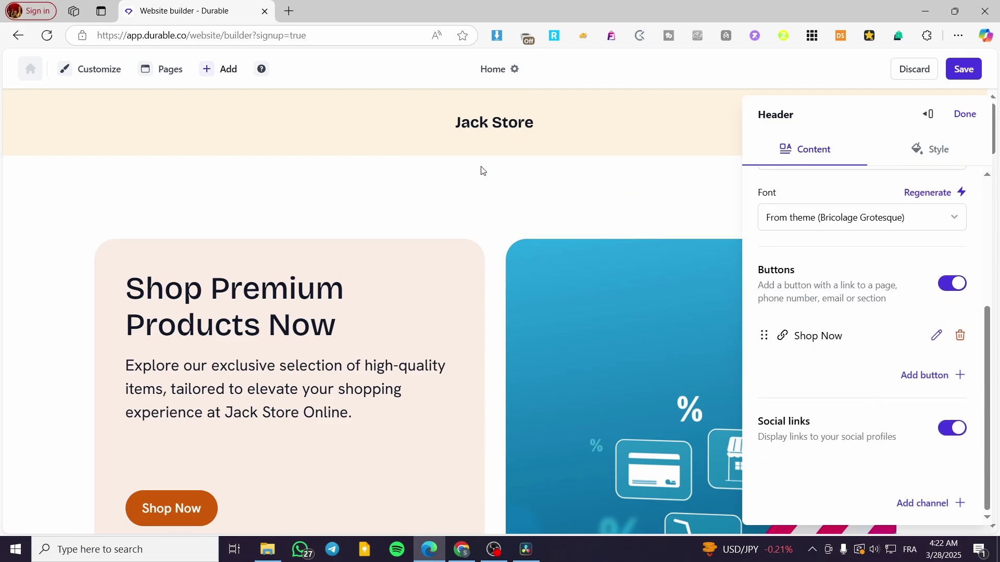
click(964, 113)
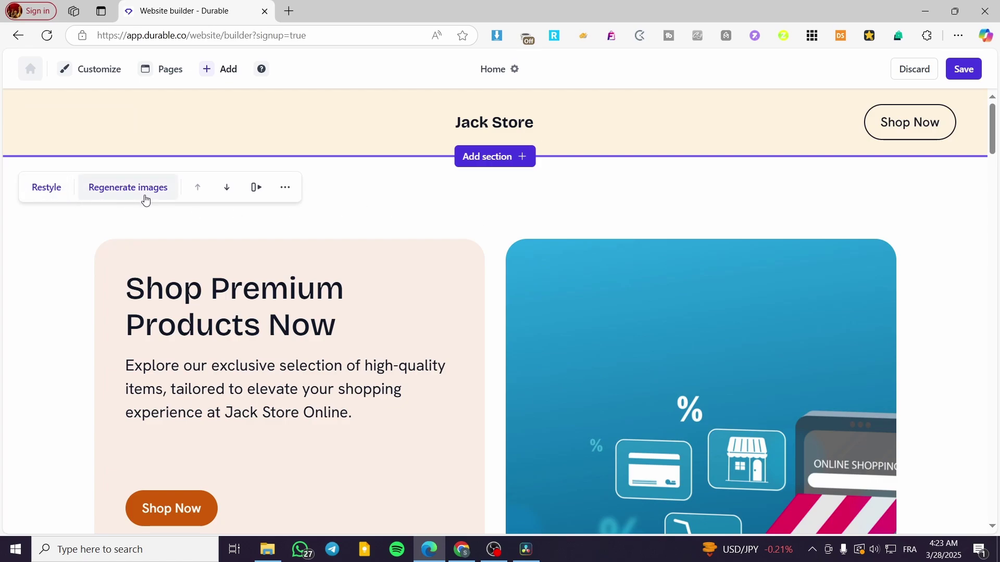
Examine the banner section's style settings for colors, text size, spacing and animations and its content settings for images and buttons, and close them.
click(283, 188)
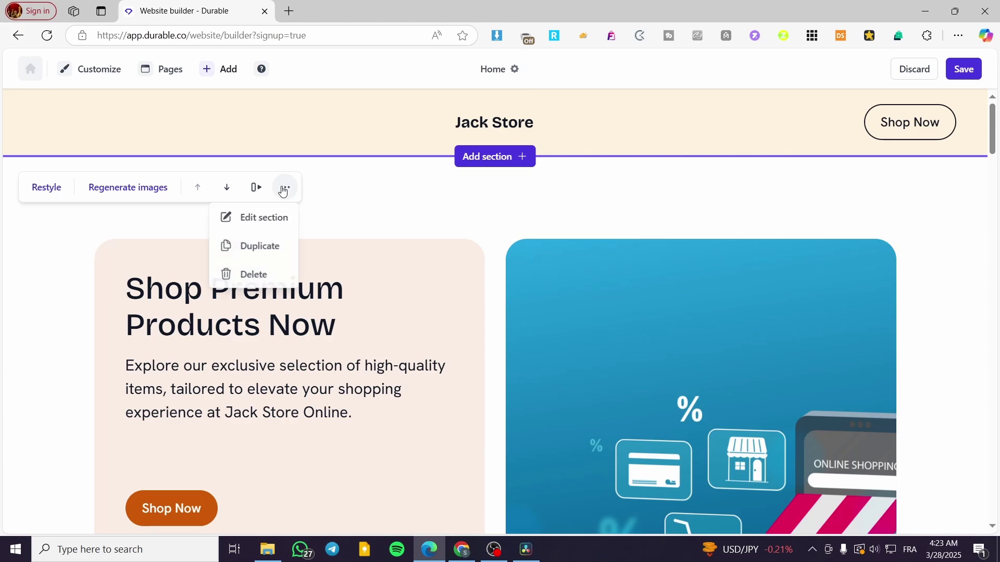
click(277, 223)
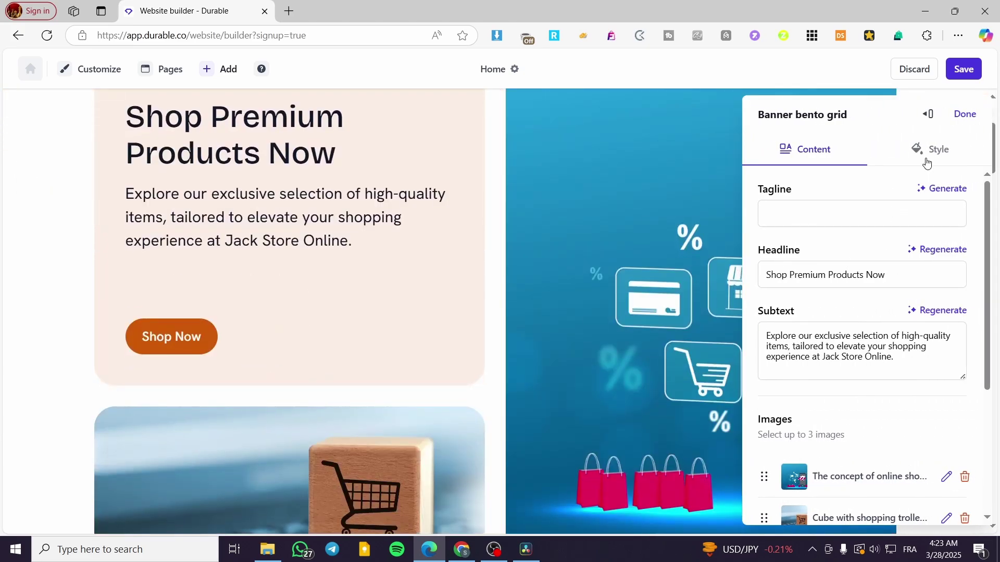
click(927, 154)
scroll(877, 388, down, 7)
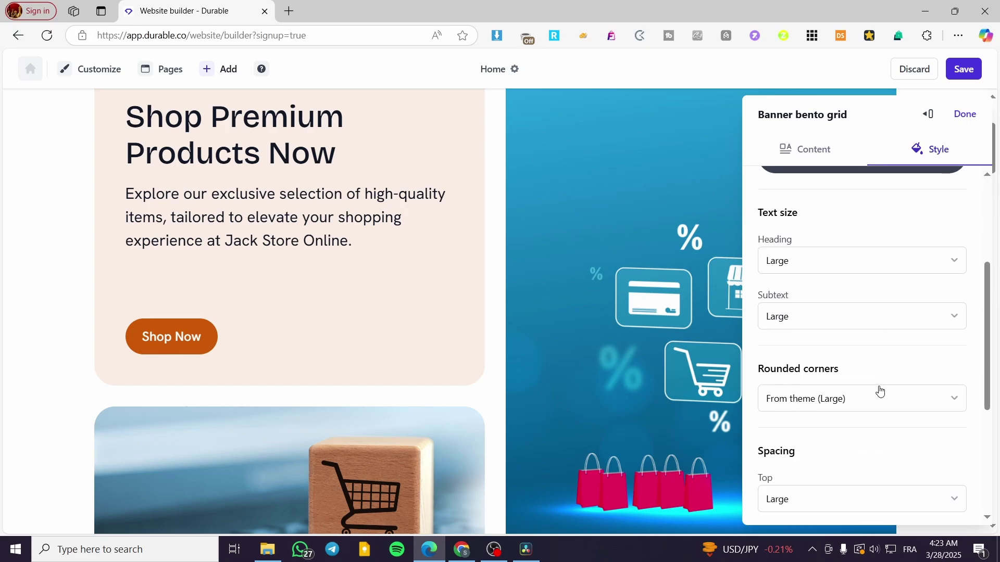
scroll(822, 311, up, 4)
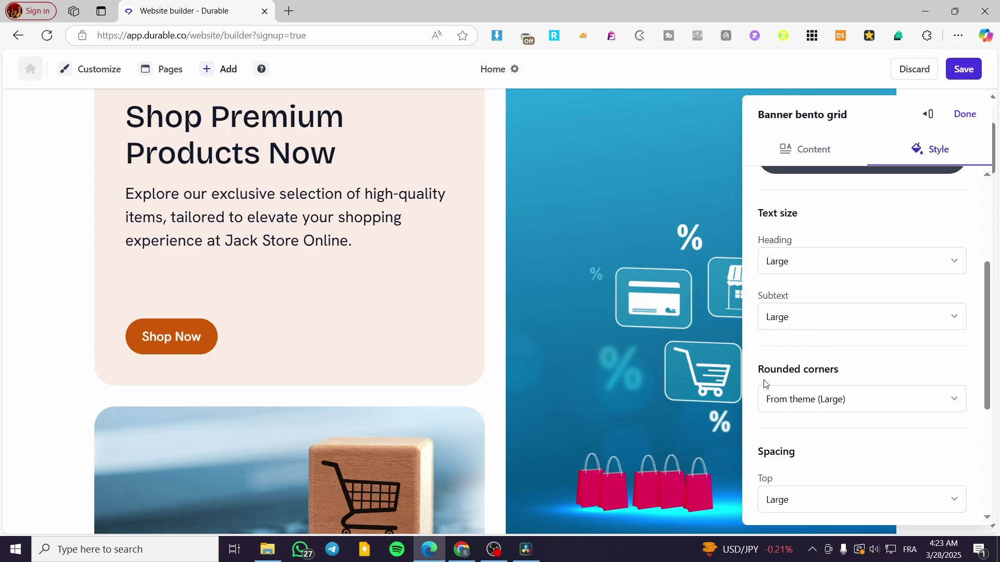
scroll(832, 379, up, 4)
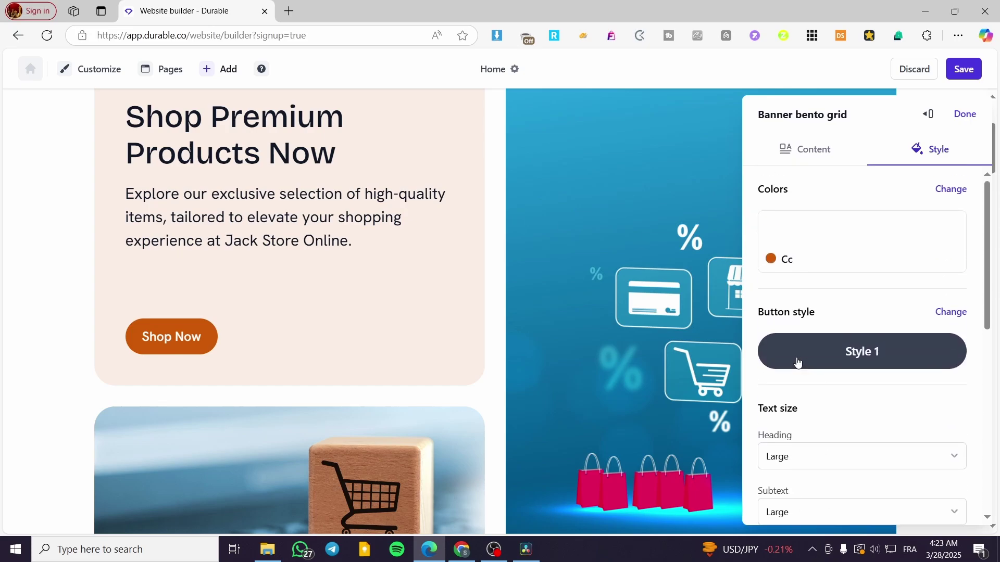
scroll(832, 379, down, 4)
scroll(844, 313, down, 5)
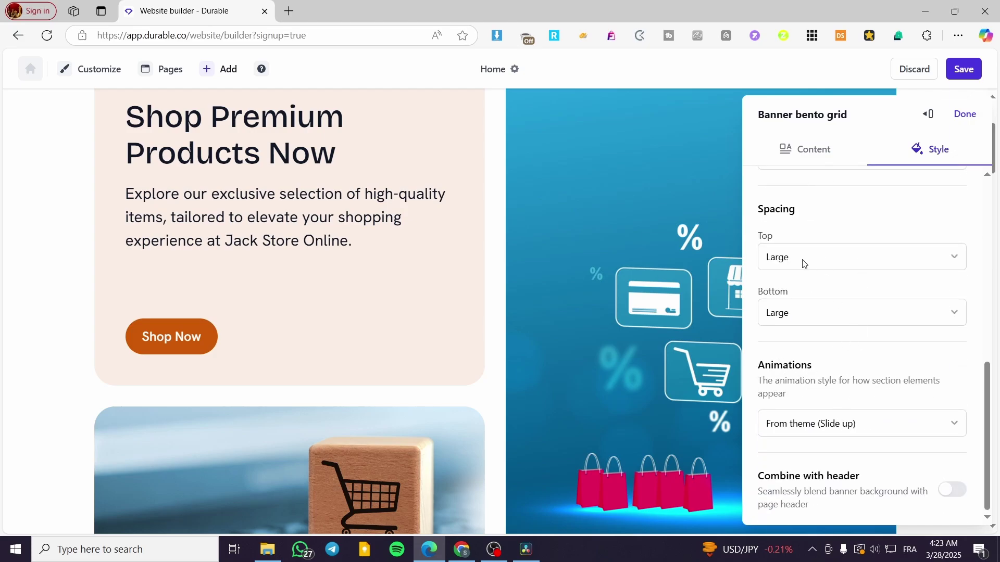
click(851, 160)
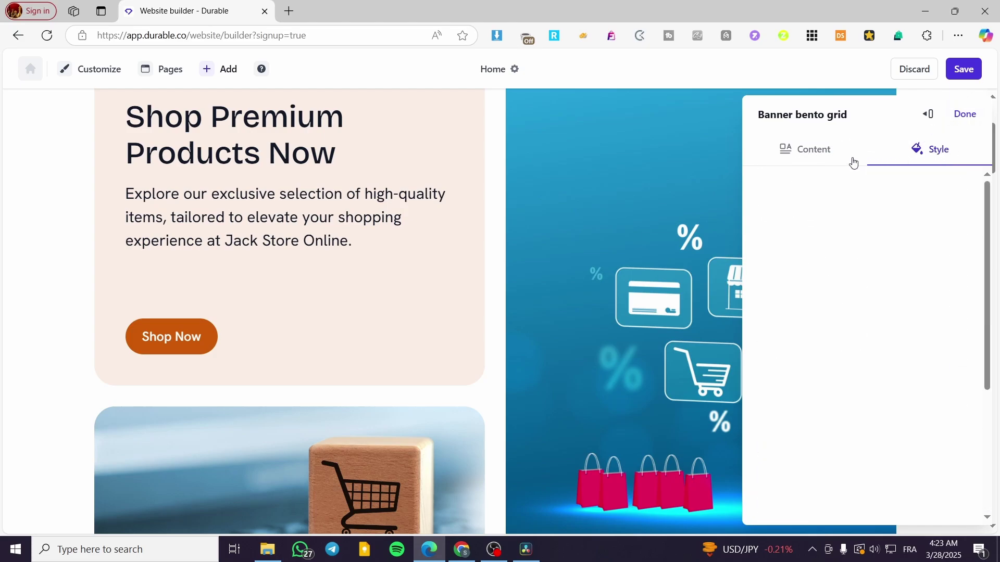
scroll(952, 249, down, 4)
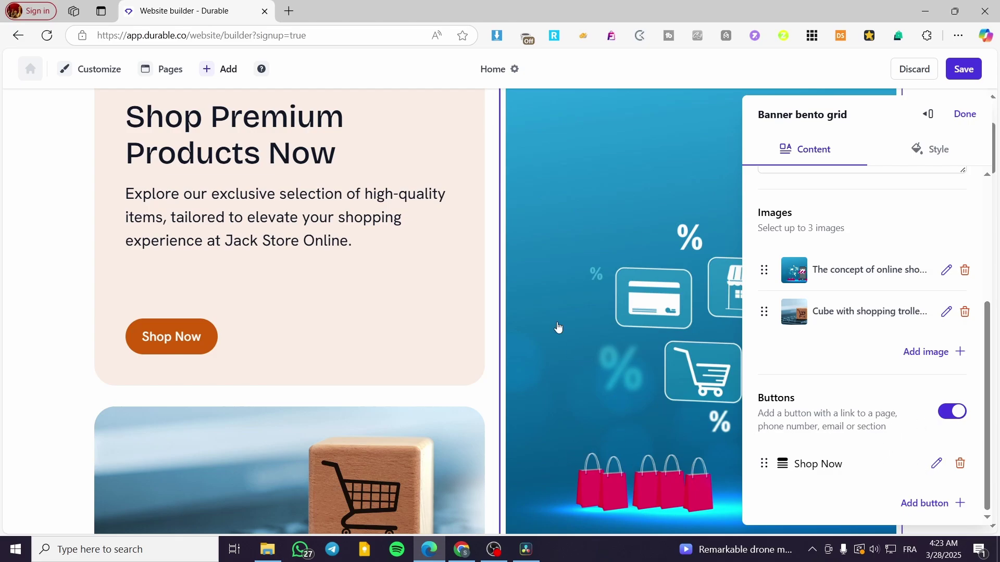
click(965, 115)
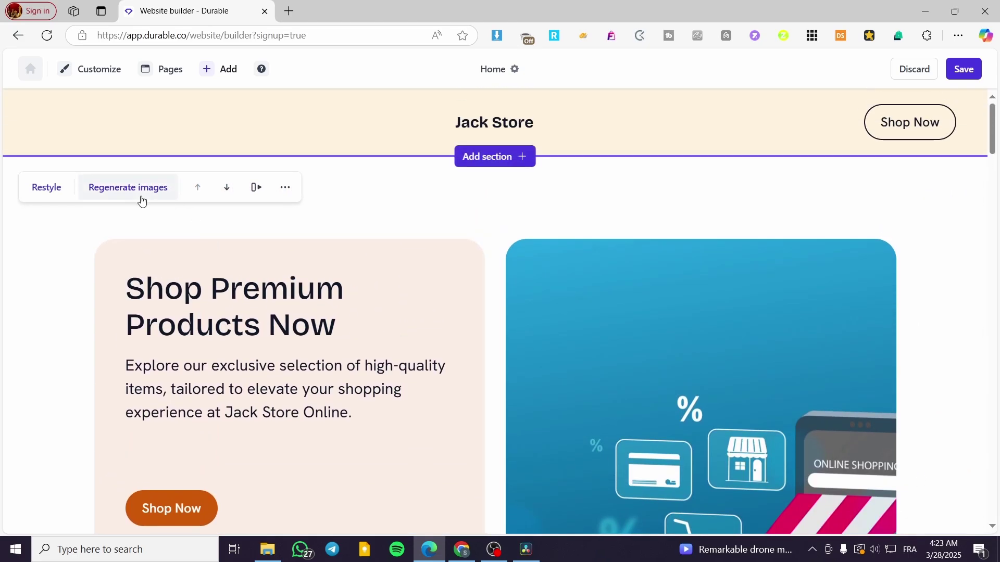
Restyle the banner section to a white background with reduced top spacing and an outlined Shop Now button.
click(48, 195)
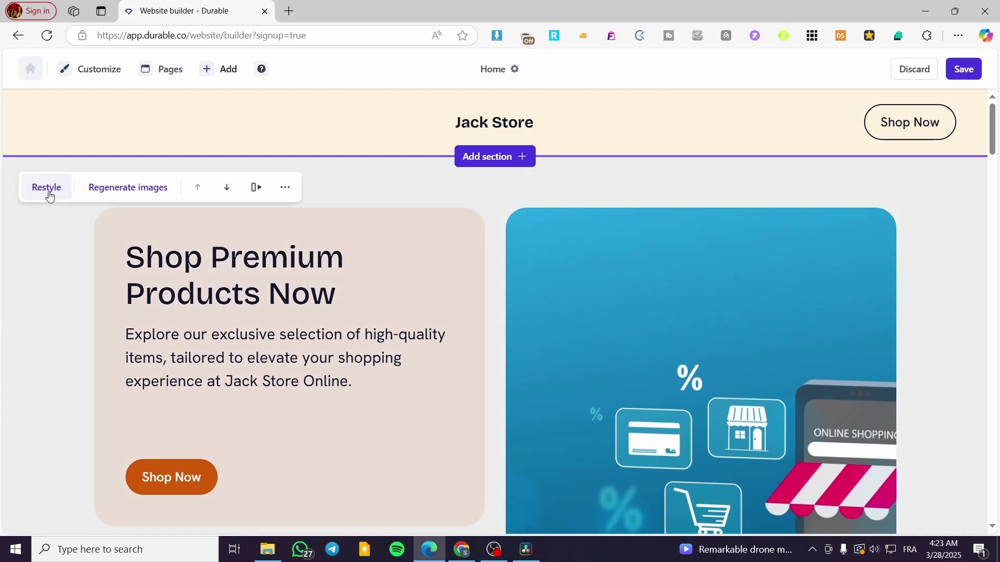
click(49, 195)
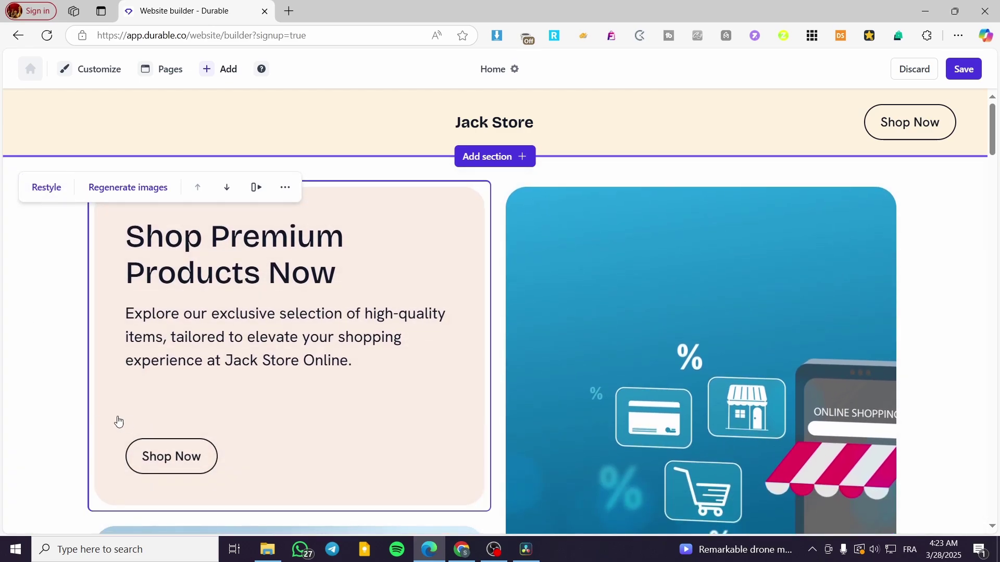
scroll(157, 417, down, 3)
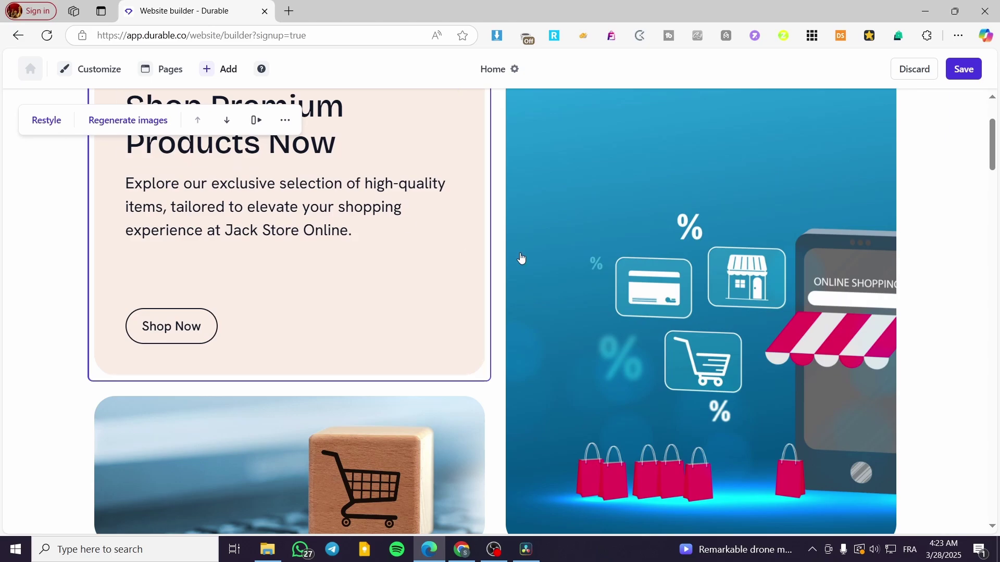
Regenerate the banner section's images and review the new set down to the section below.
click(133, 125)
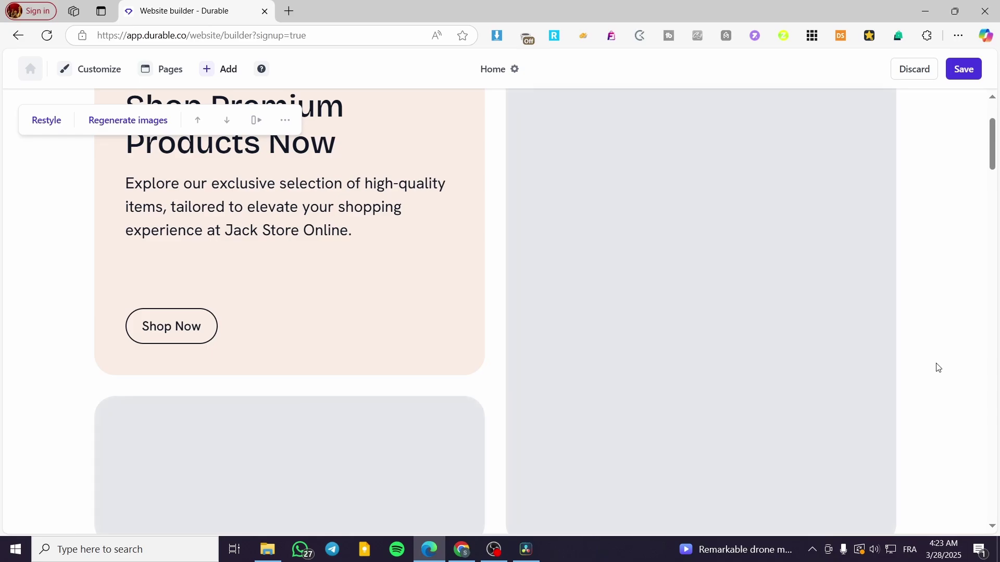
scroll(937, 368, up, 3)
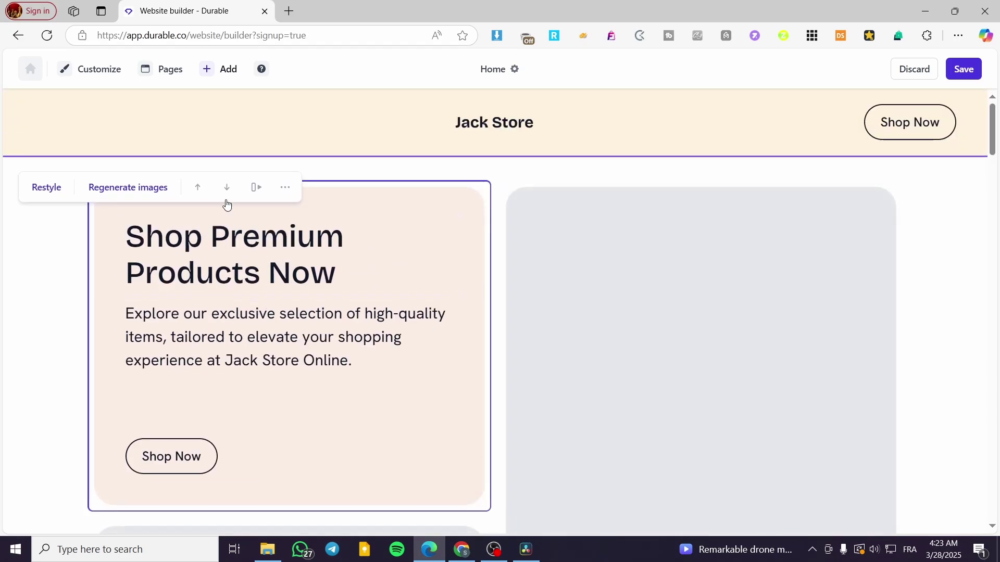
click(285, 189)
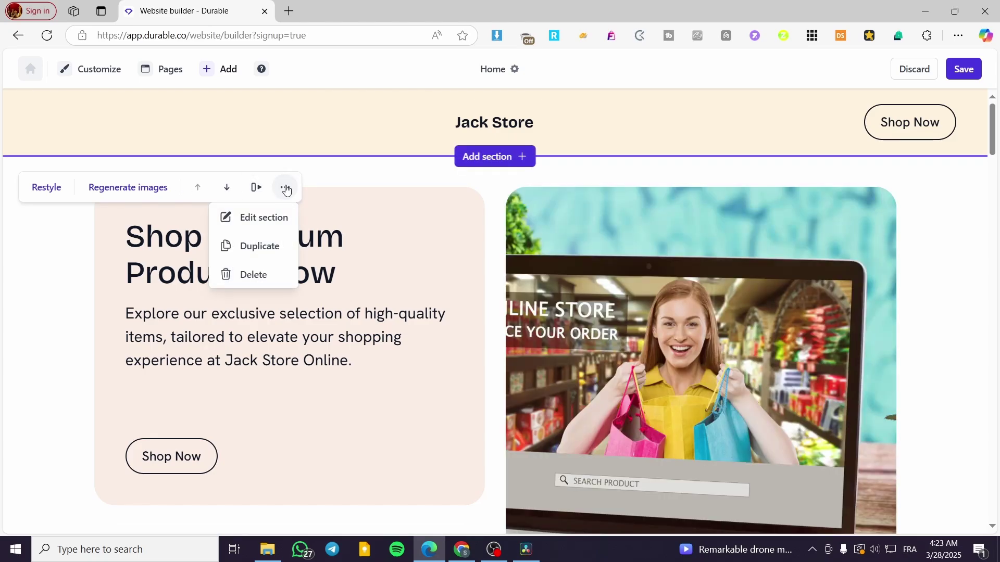
scroll(922, 263, down, 3)
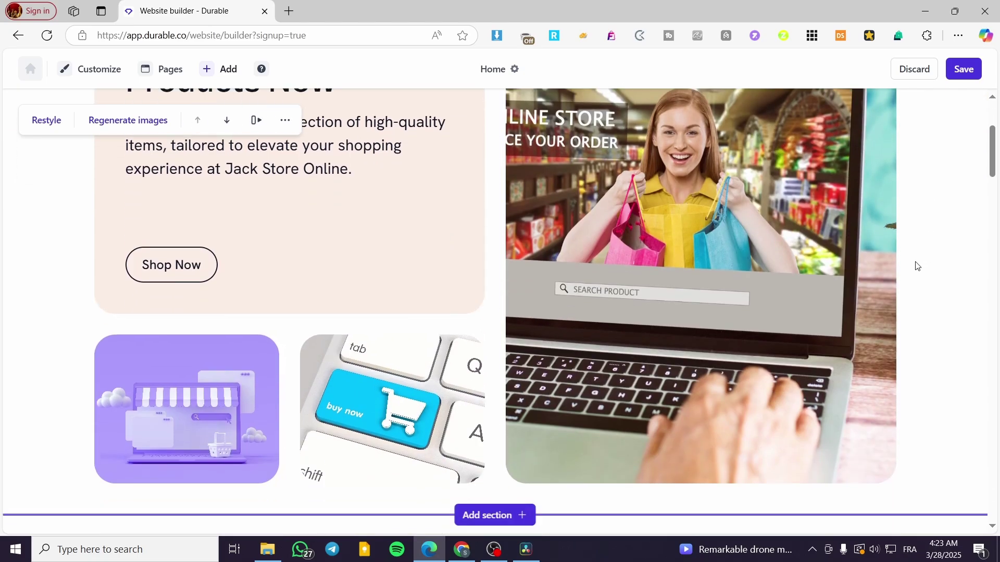
scroll(917, 266, down, 2)
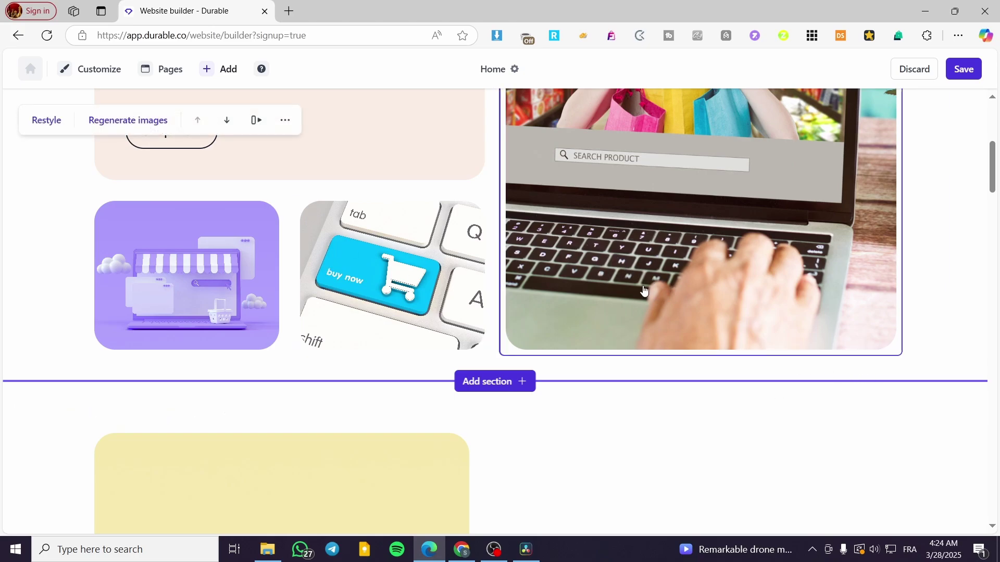
scroll(600, 263, down, 1)
scroll(599, 263, down, 3)
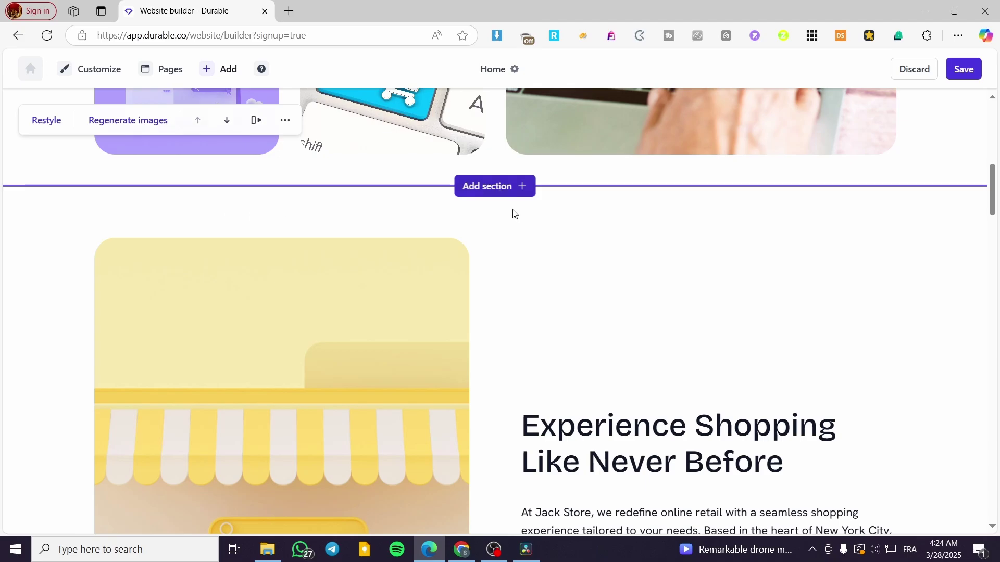
scroll(510, 211, up, 5)
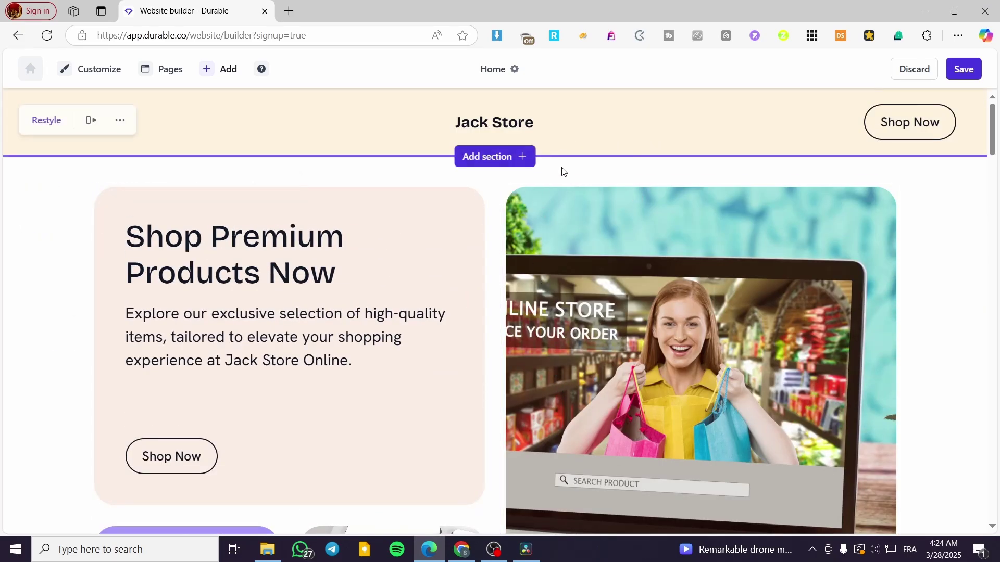
Browse the section types that can be added below the header, checking the Services, Clients and Image gallery layouts.
click(515, 157)
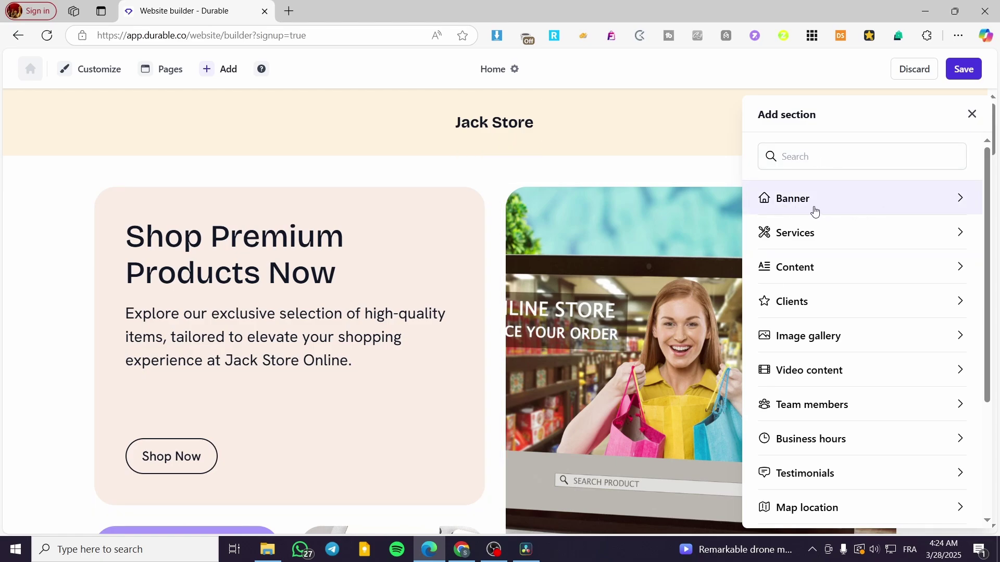
click(865, 239)
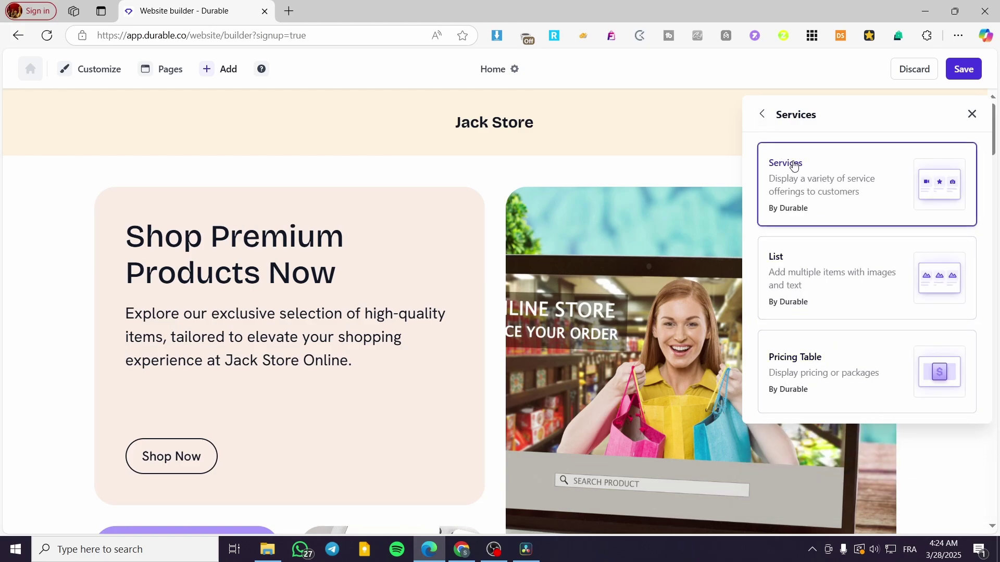
click(763, 115)
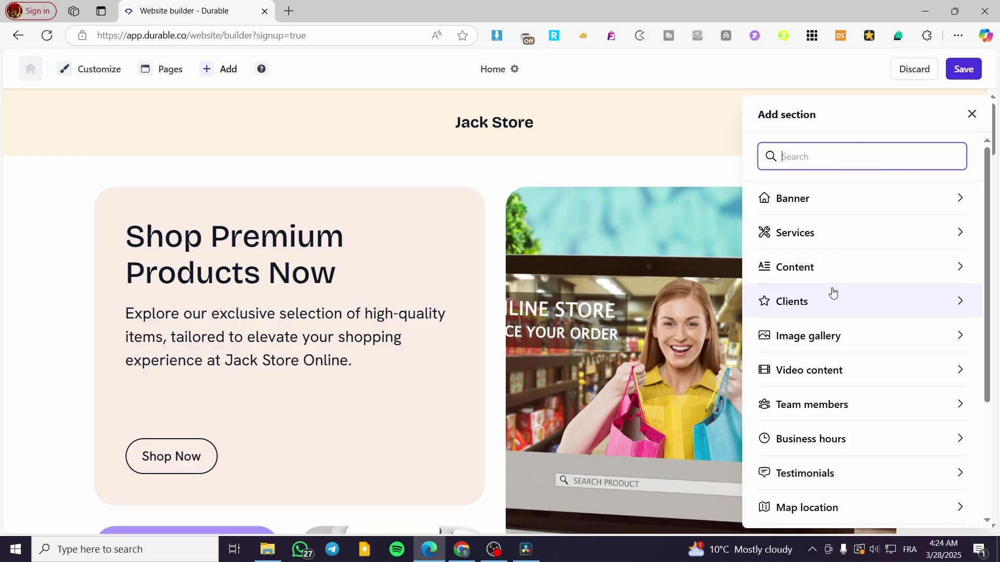
click(836, 301)
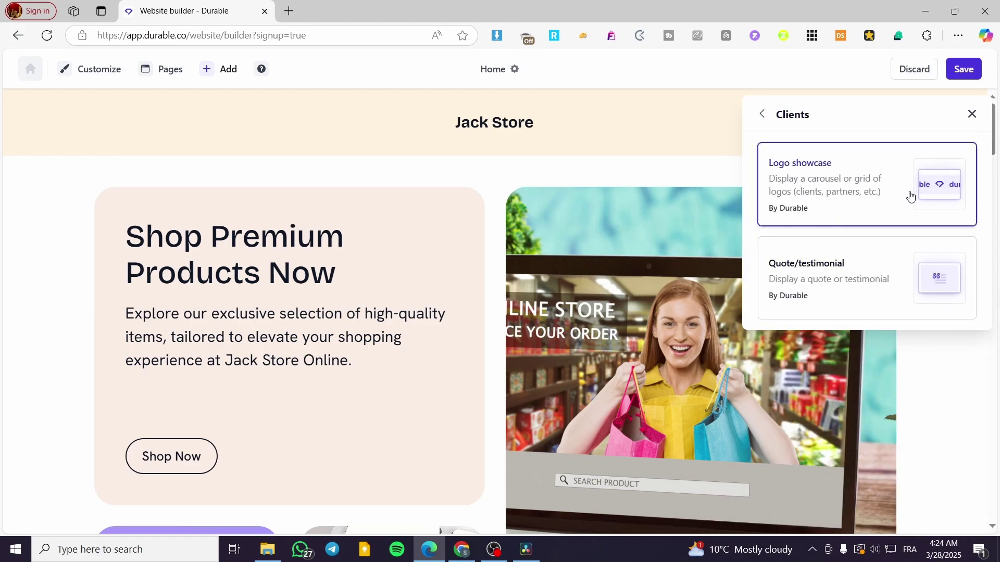
click(768, 120)
click(835, 335)
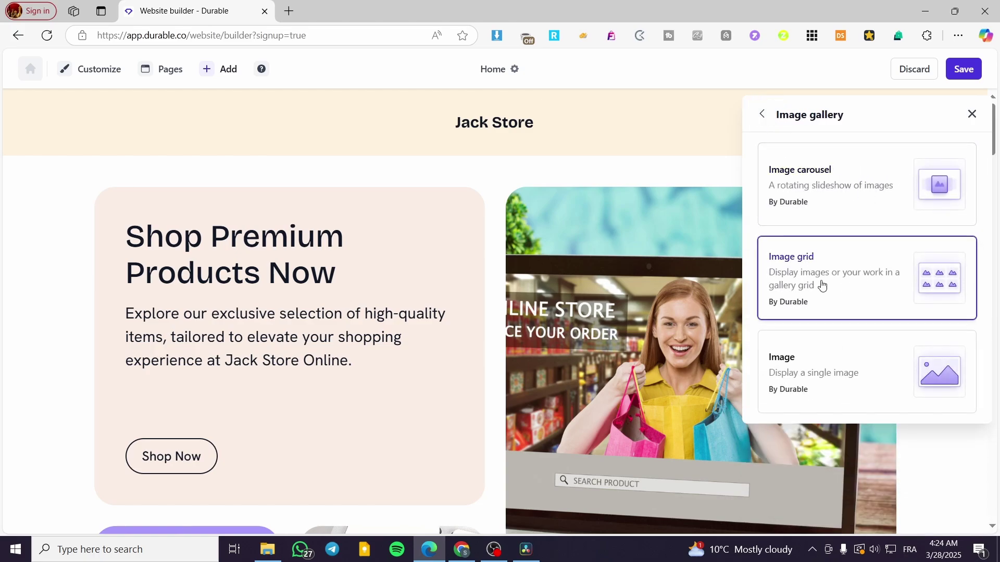
click(761, 114)
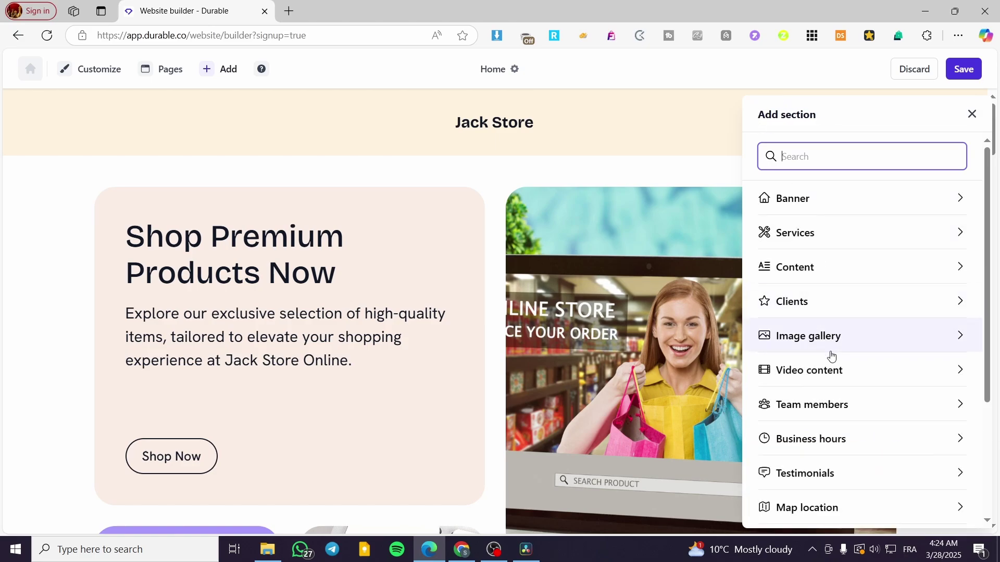
Examine the Custom code and External sections options among the remaining section types, and close the section list without adding one.
scroll(915, 449, down, 1)
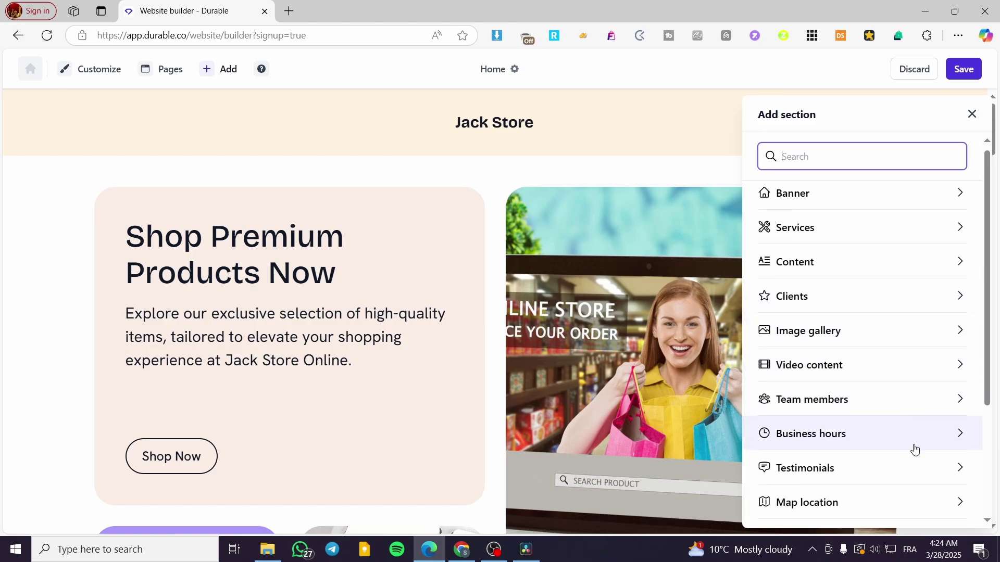
scroll(885, 417, down, 3)
scroll(886, 406, down, 1)
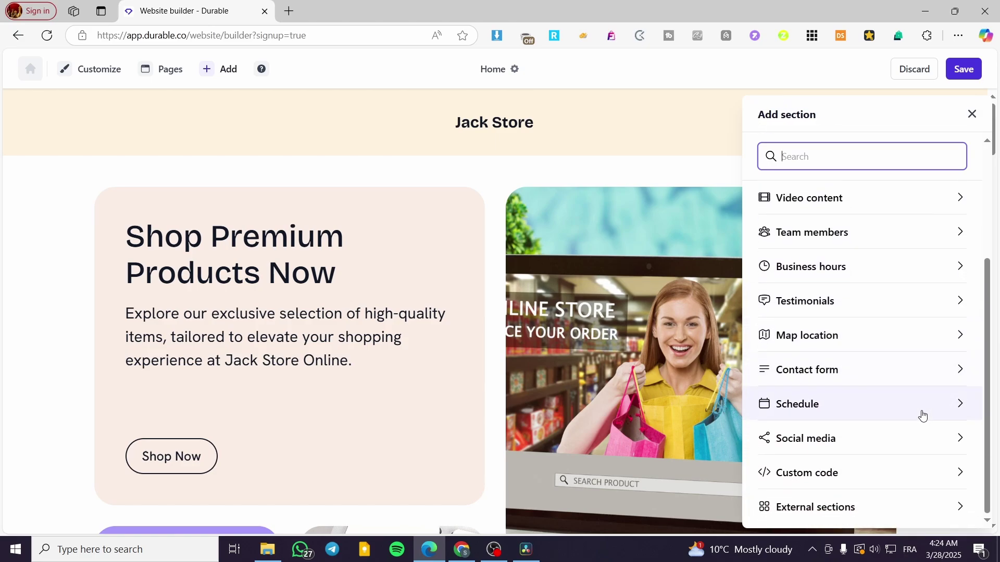
click(884, 472)
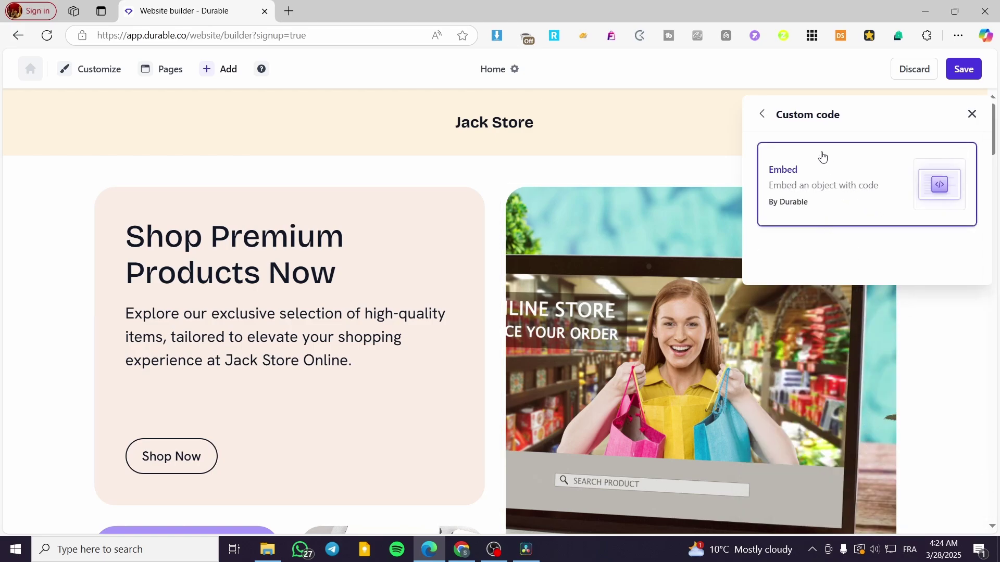
click(763, 115)
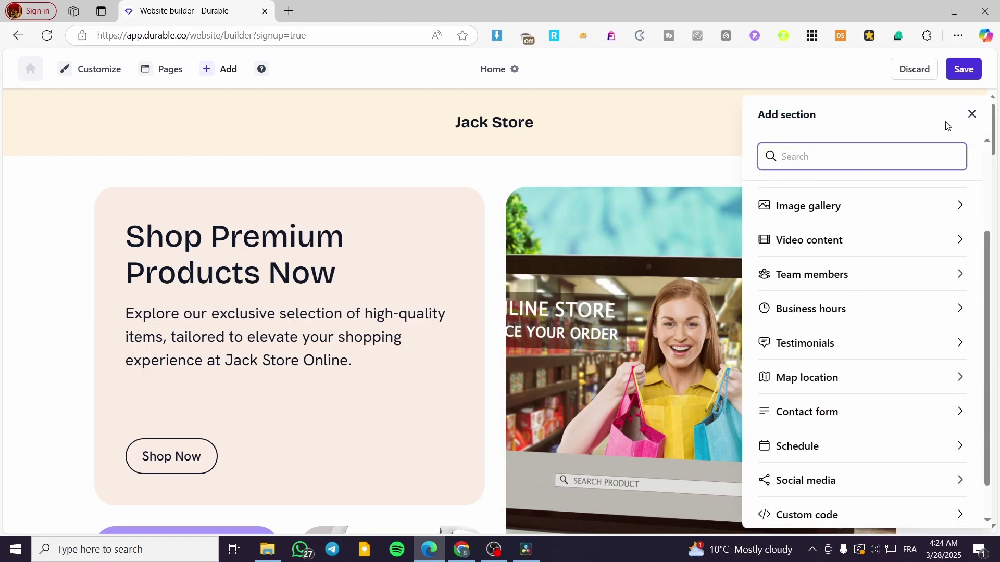
scroll(873, 326, down, 1)
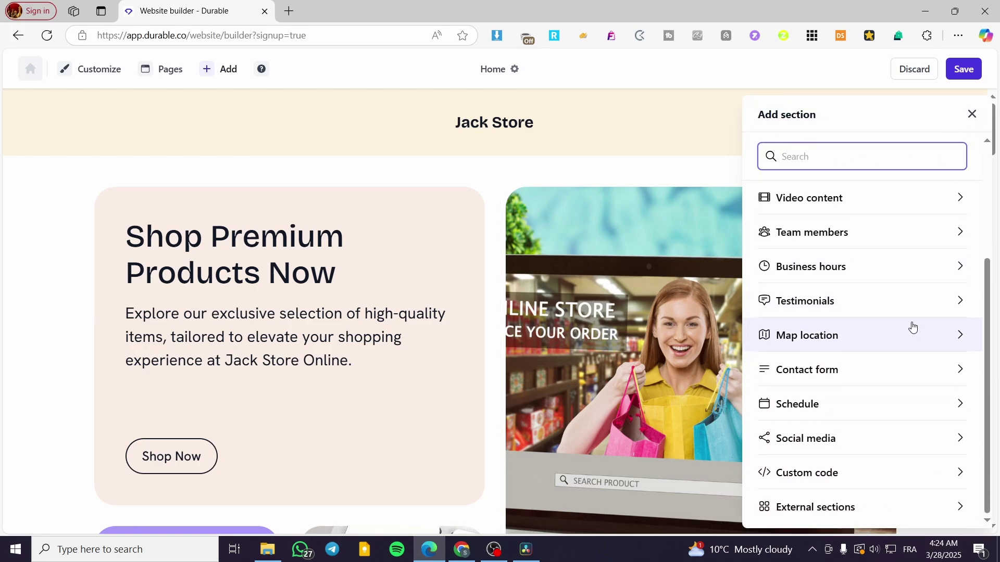
click(853, 510)
scroll(885, 365, up, 3)
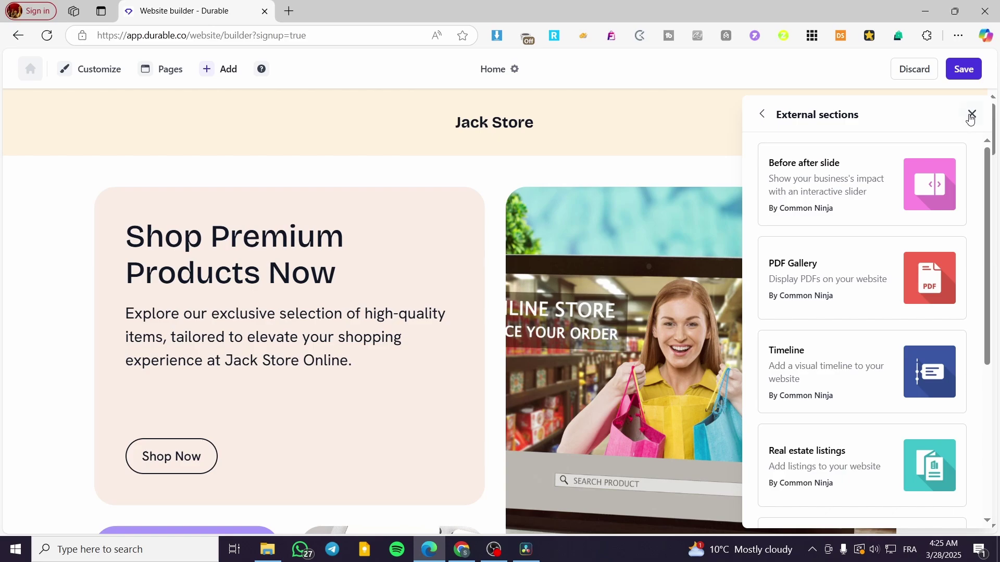
click(971, 117)
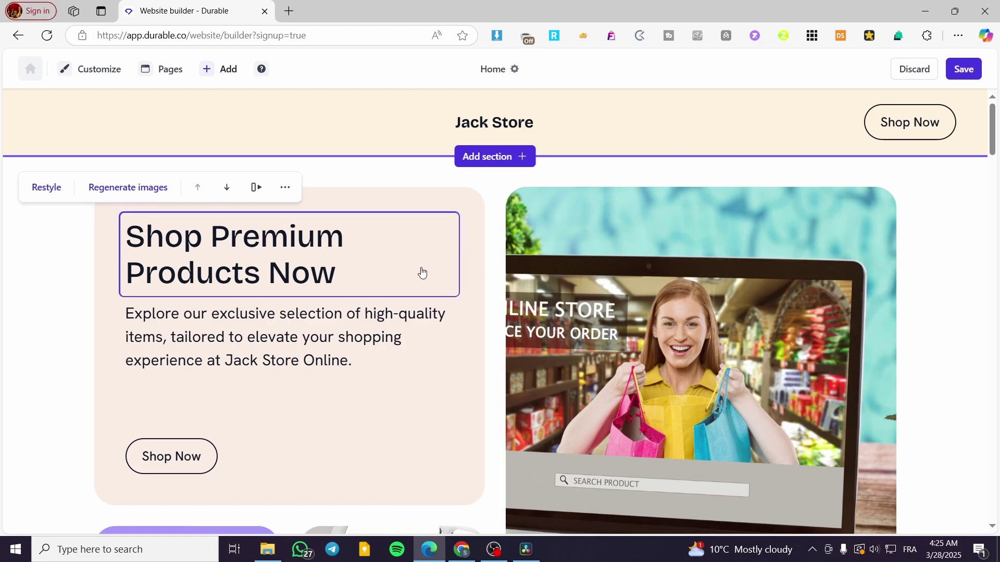
Check the site-wide add, customize and pages options, and close the pages list.
click(229, 71)
click(228, 70)
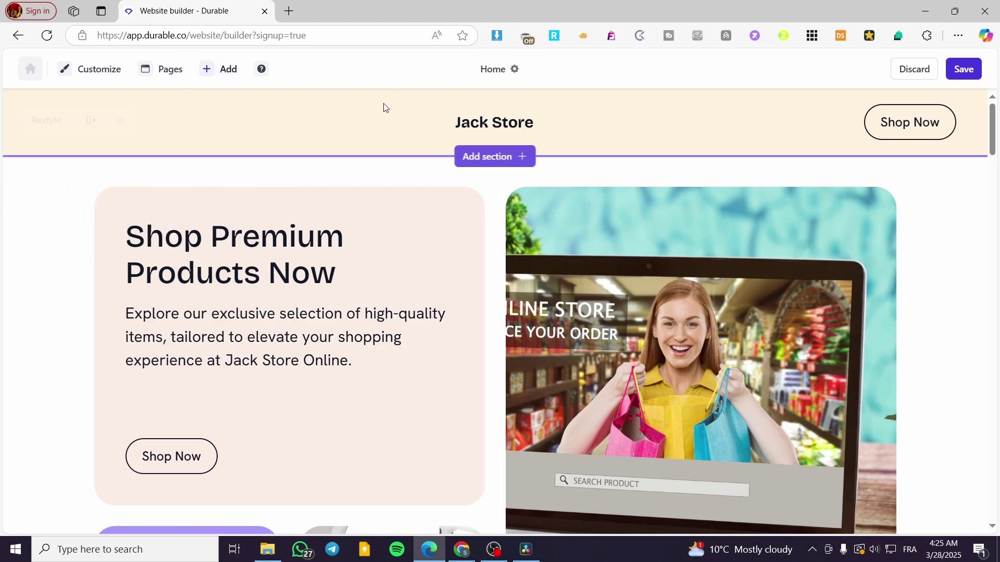
click(106, 81)
click(164, 74)
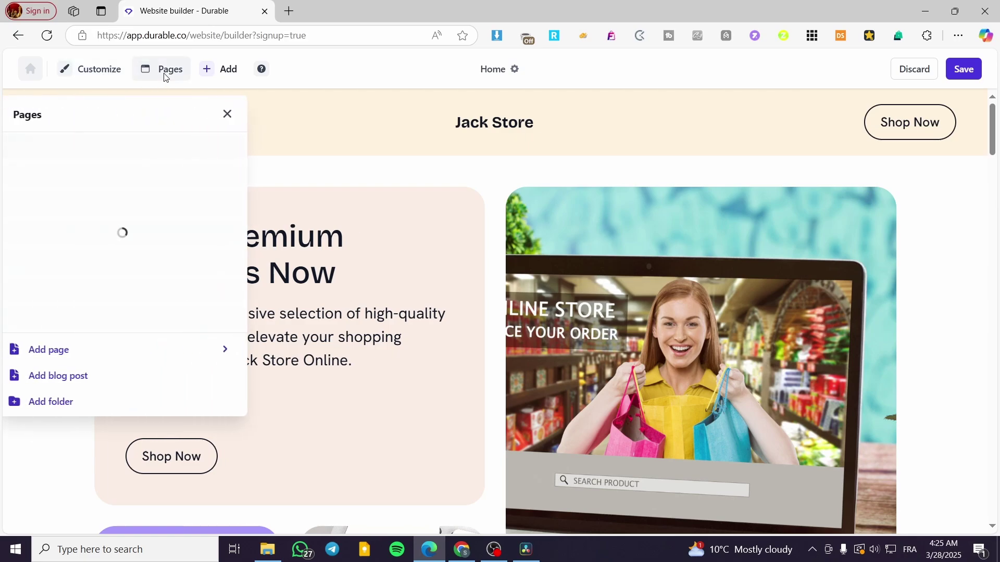
click(239, 114)
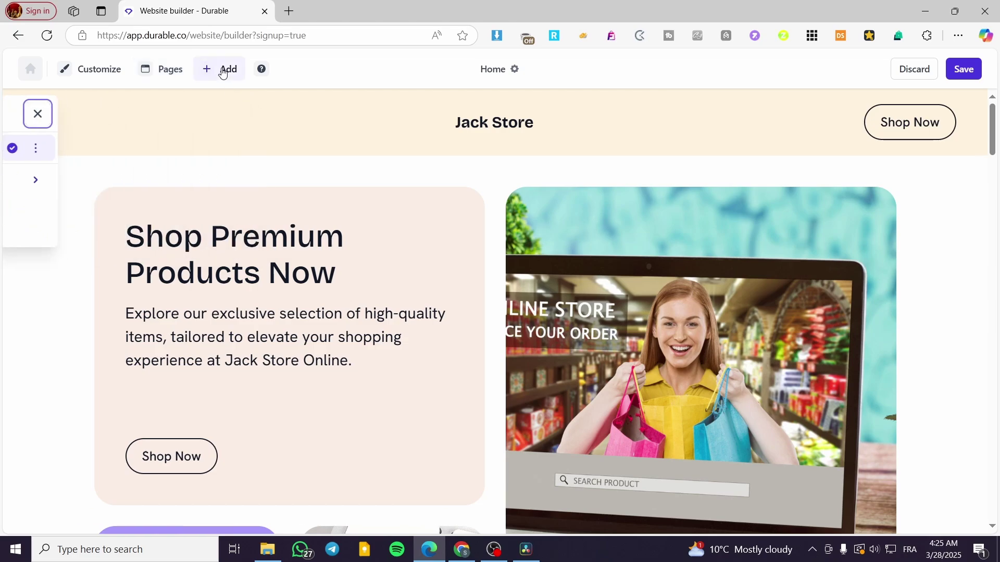
Browse the page types that can be added, check the blog post writing options, and return to the blog without writing a post.
click(223, 72)
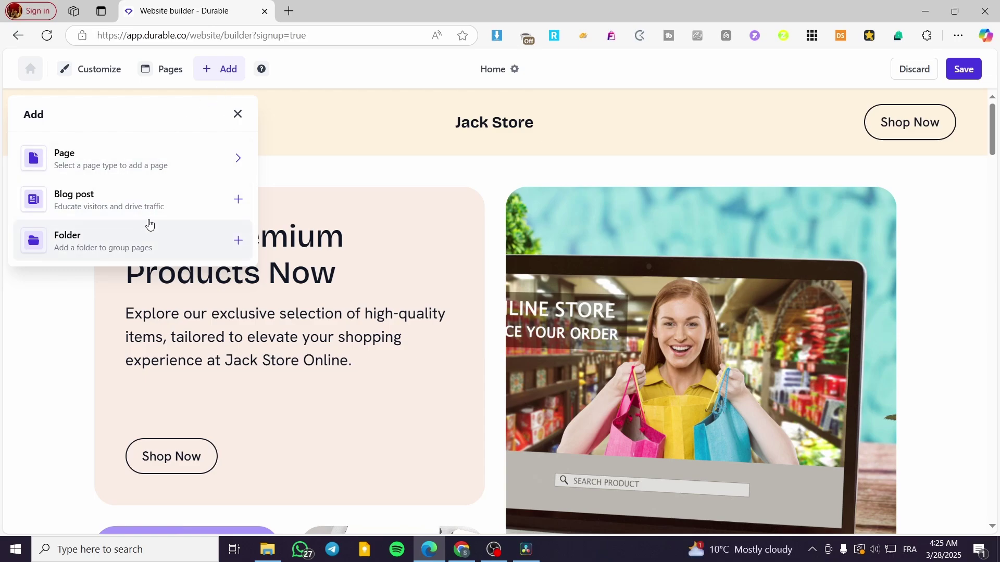
click(231, 161)
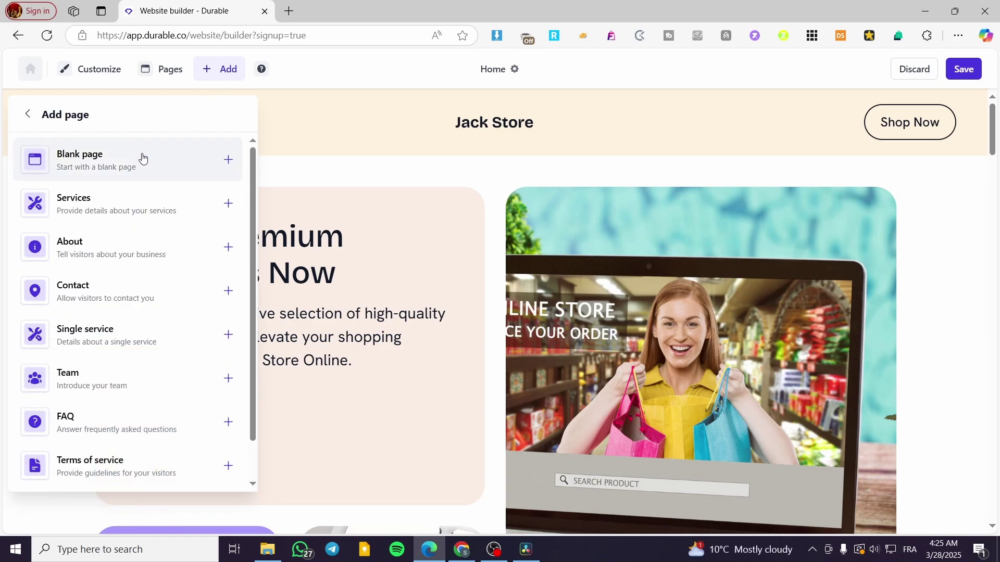
scroll(133, 162, down, 1)
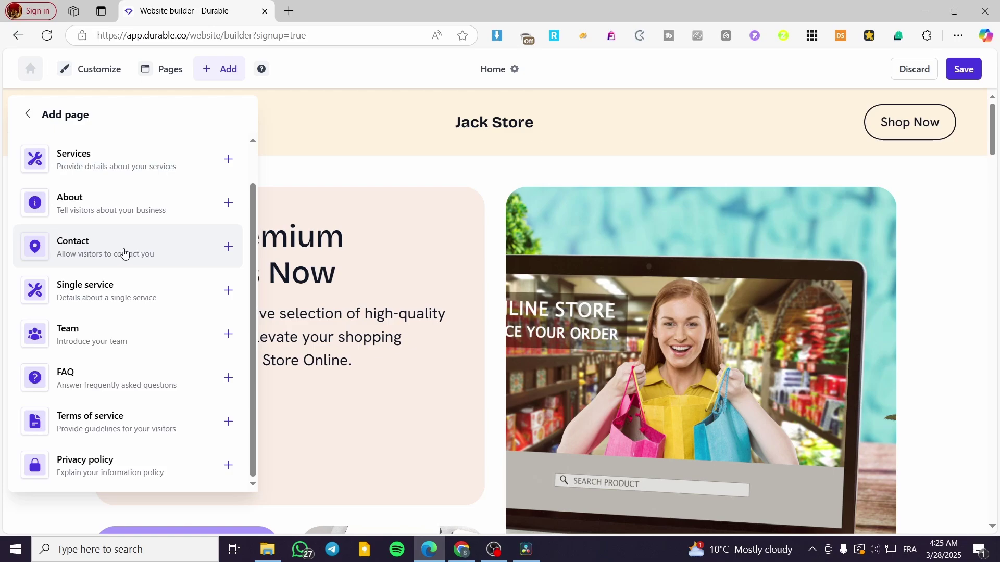
click(27, 114)
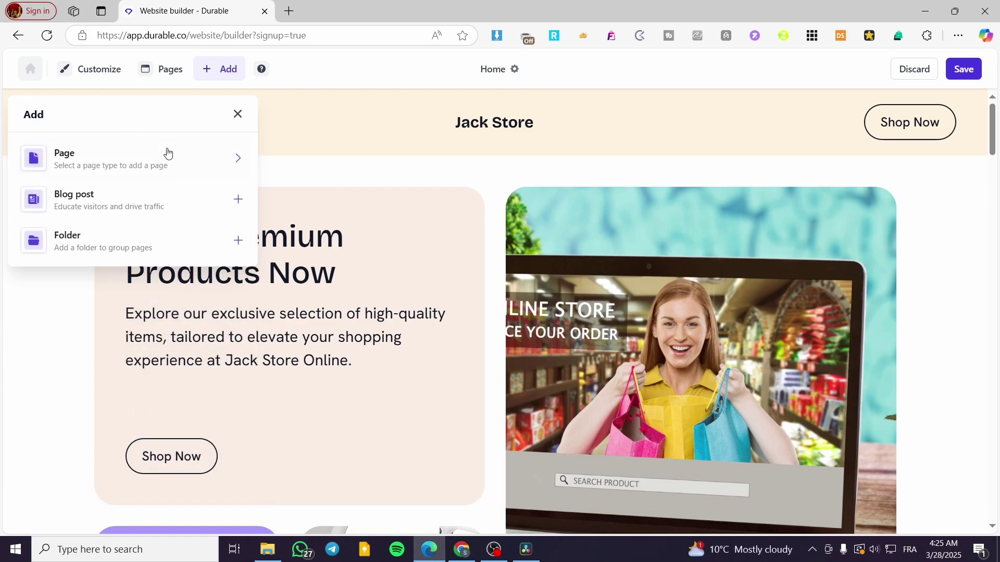
click(118, 197)
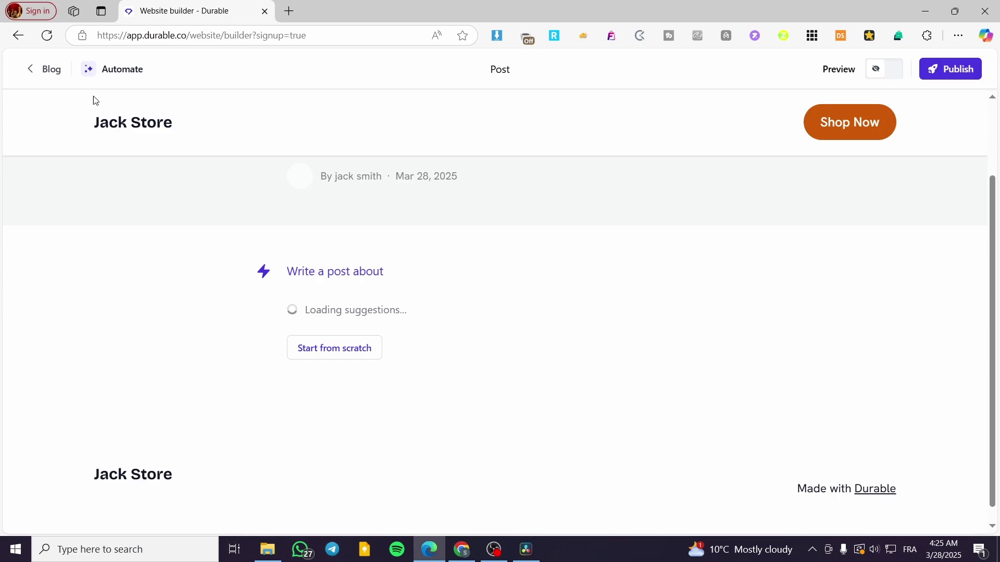
click(51, 70)
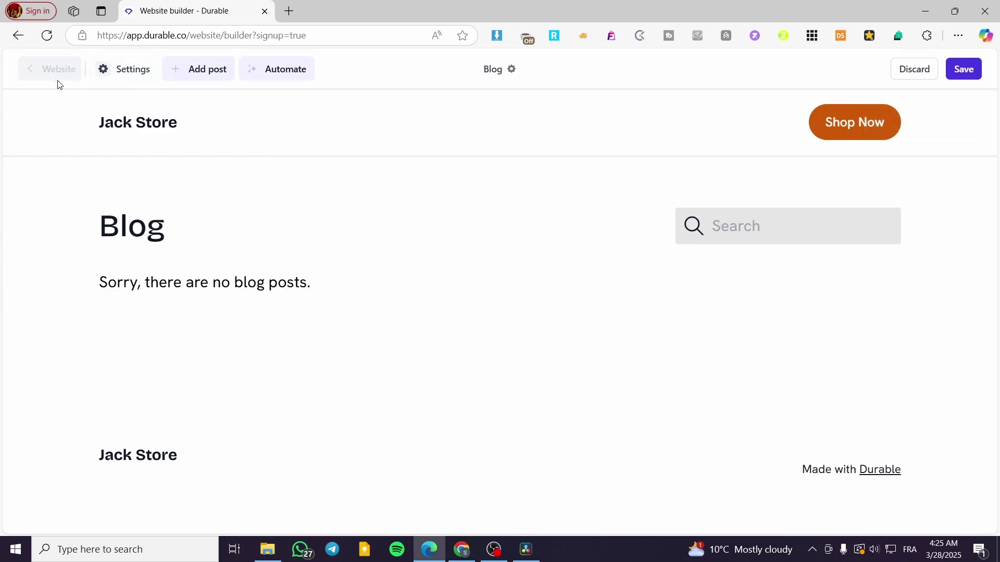
Discard all unsaved website changes and return from the blog to the home page.
click(922, 73)
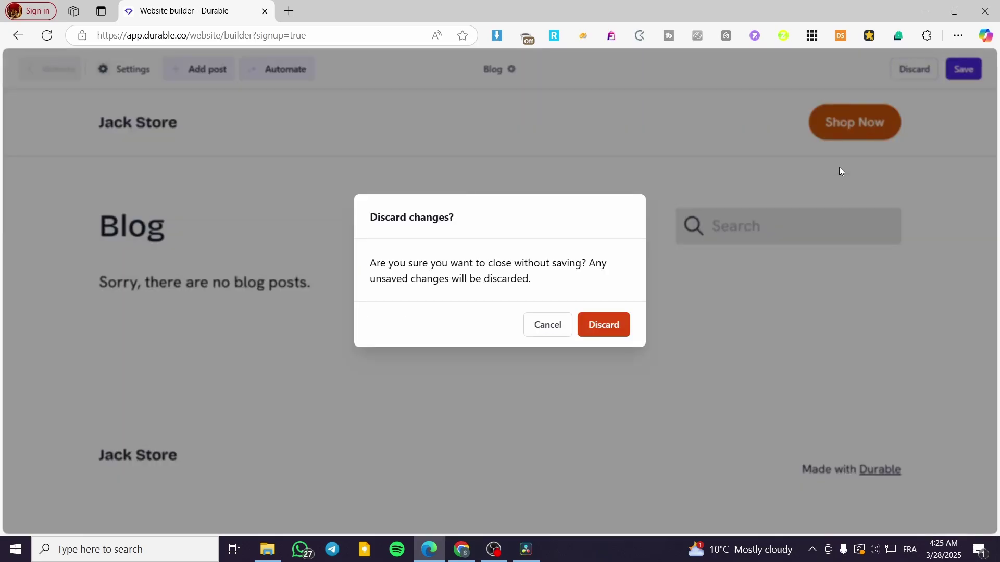
click(615, 322)
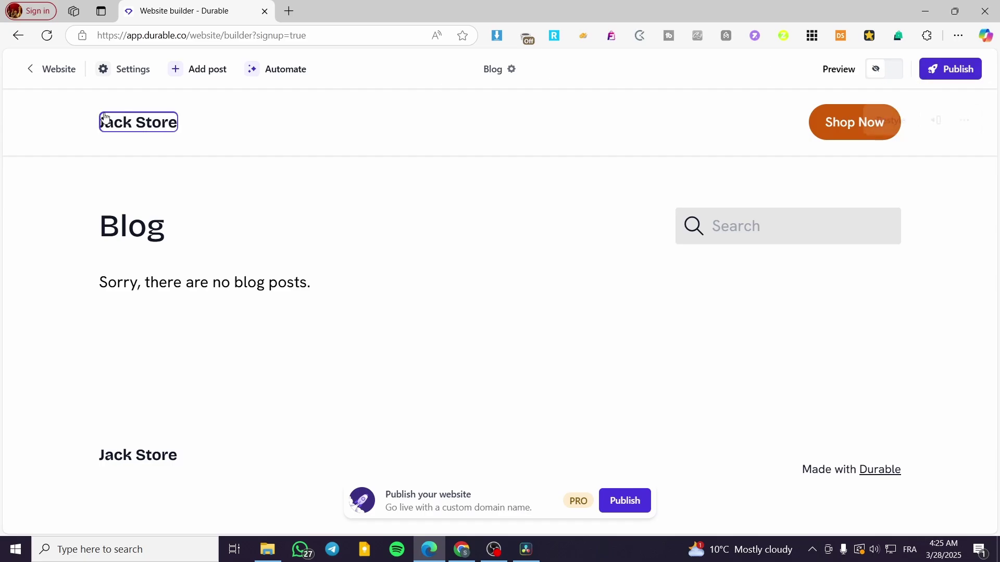
click(54, 69)
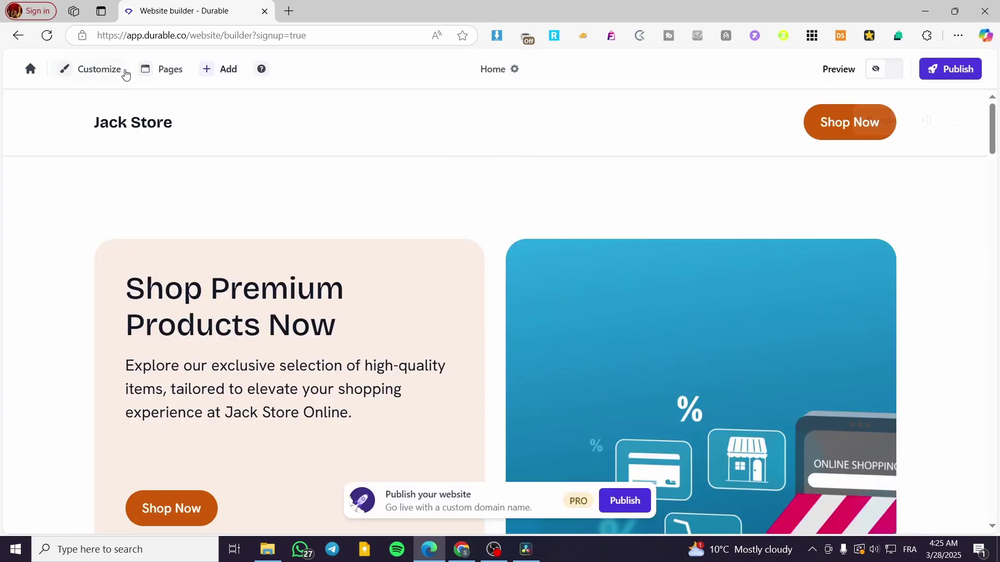
Check the site's add and customize options again, and bring up the list of pages.
click(248, 73)
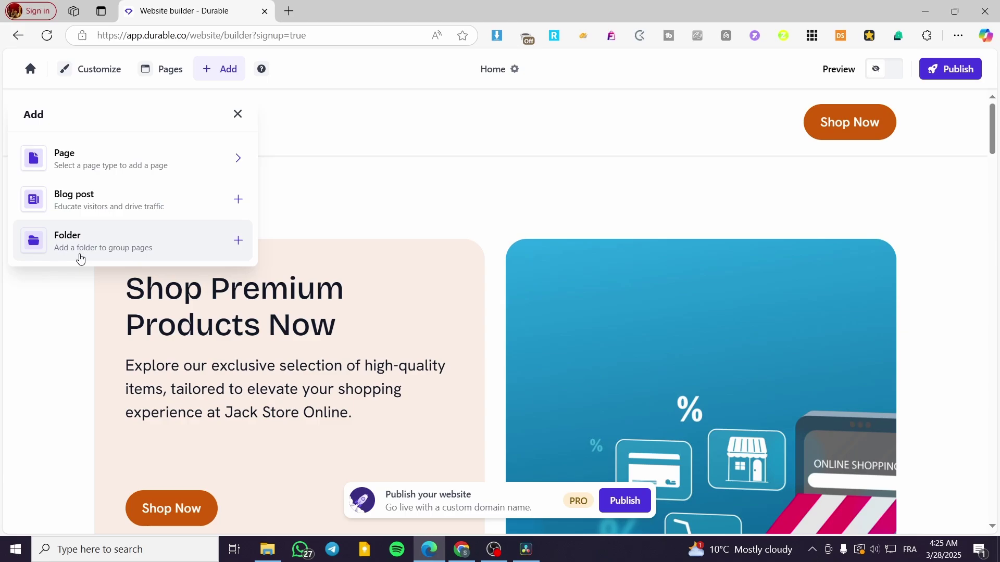
click(101, 72)
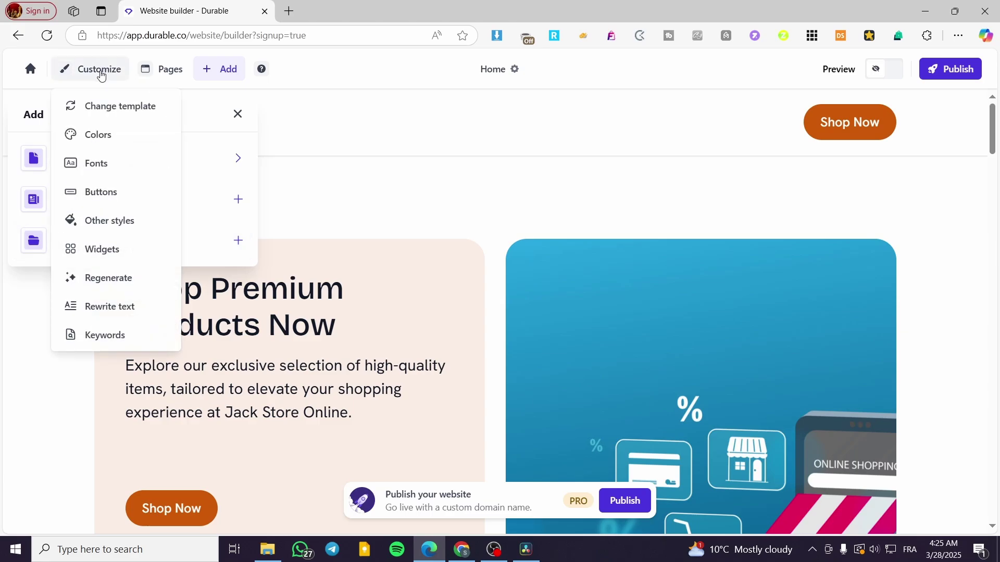
click(166, 73)
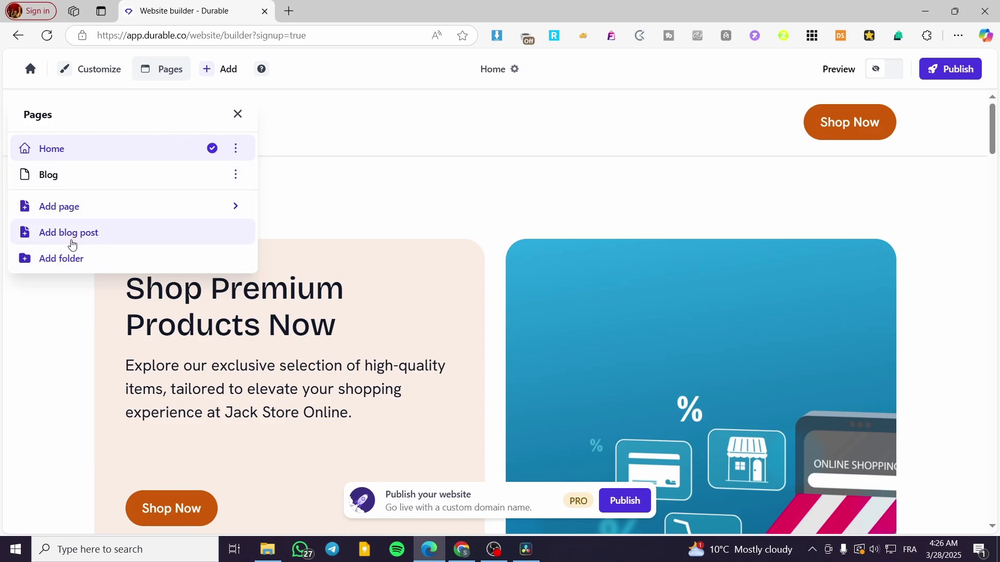
Examine the Home page's settings, covering its title, label, navigation links, SEO image, description and keywords, and leave them.
click(236, 151)
click(211, 183)
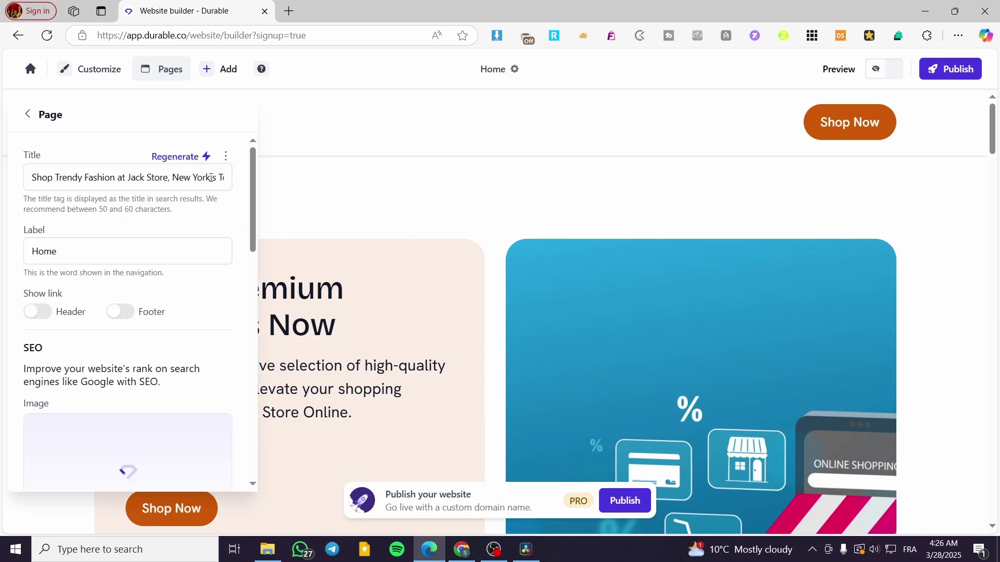
scroll(126, 279, down, 5)
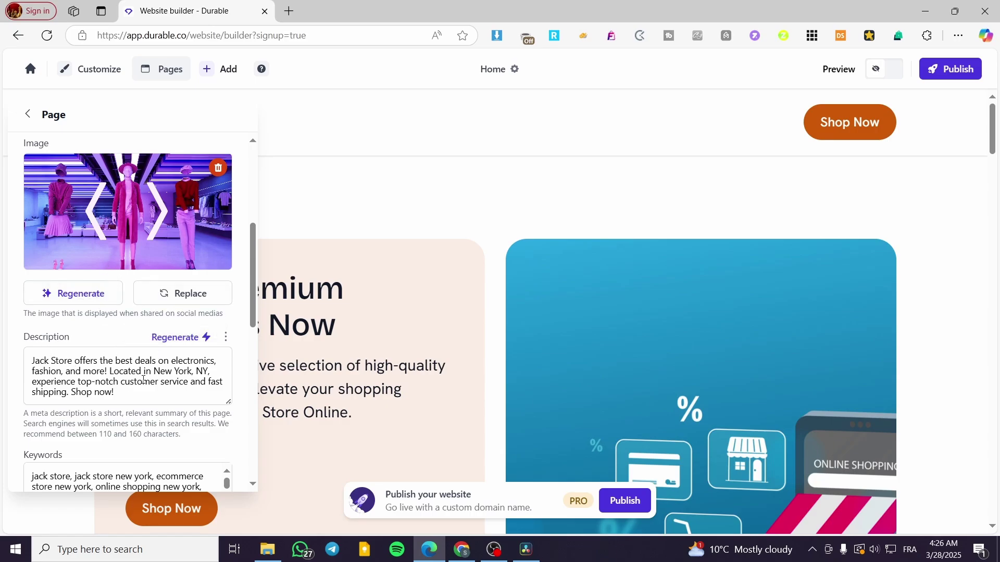
scroll(135, 373, down, 2)
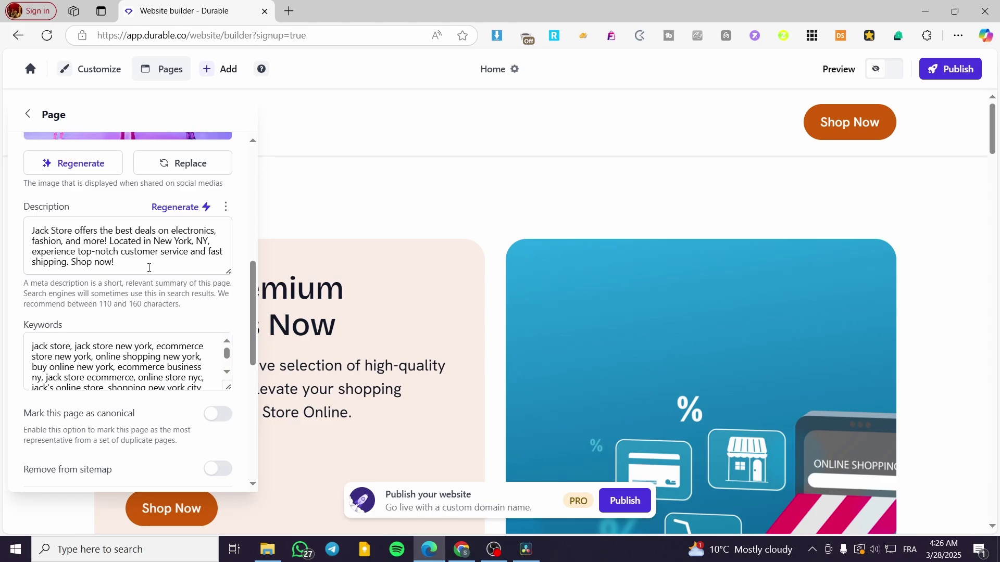
scroll(68, 368, down, 2)
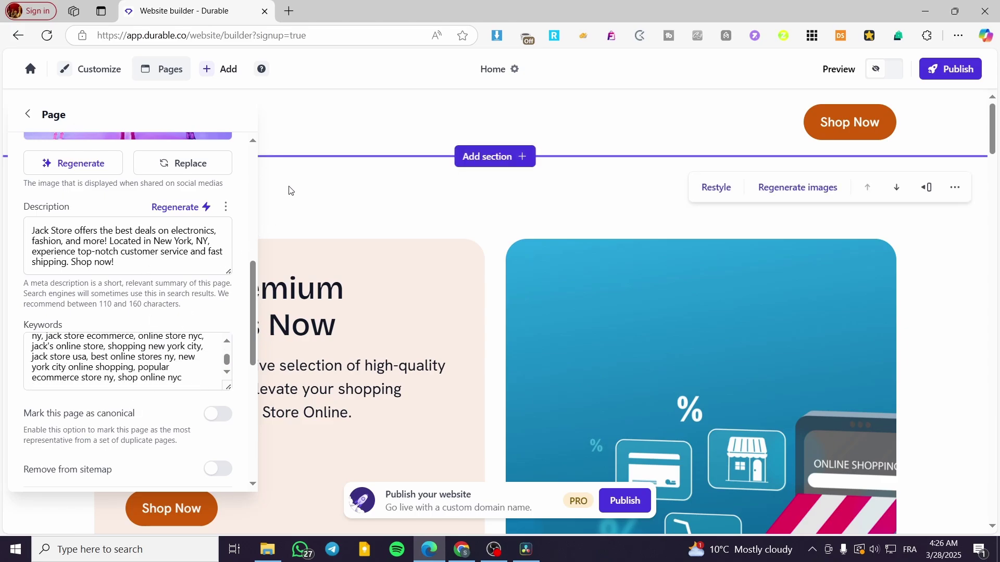
scroll(140, 244, up, 5)
scroll(140, 245, up, 2)
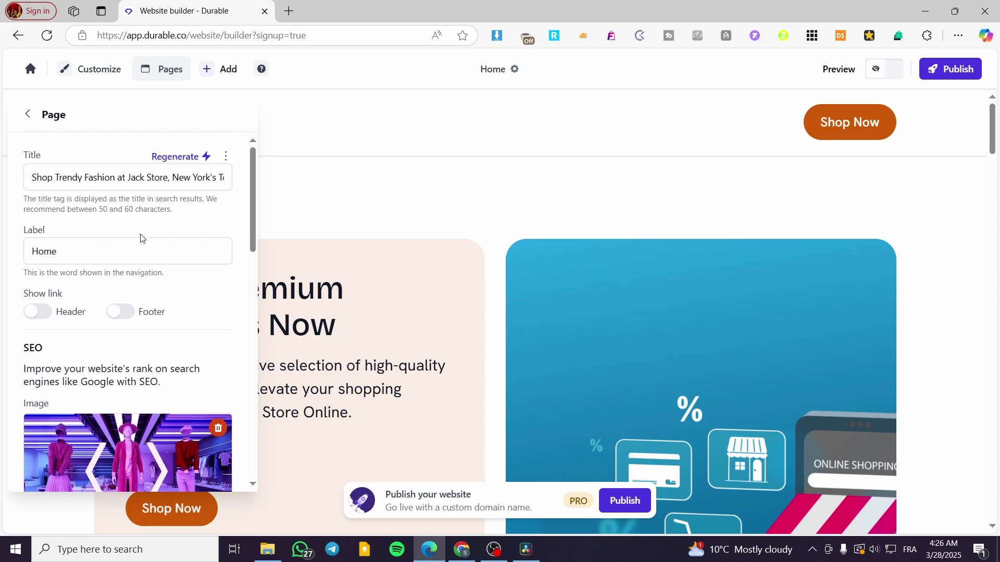
click(30, 114)
View the alternative website templates, and close the template gallery without choosing one.
click(96, 70)
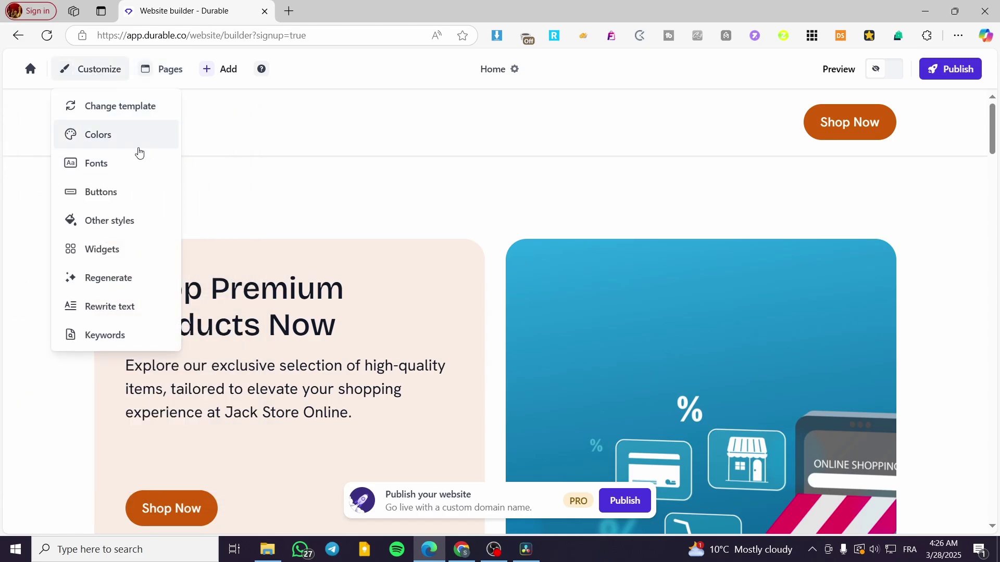
click(109, 110)
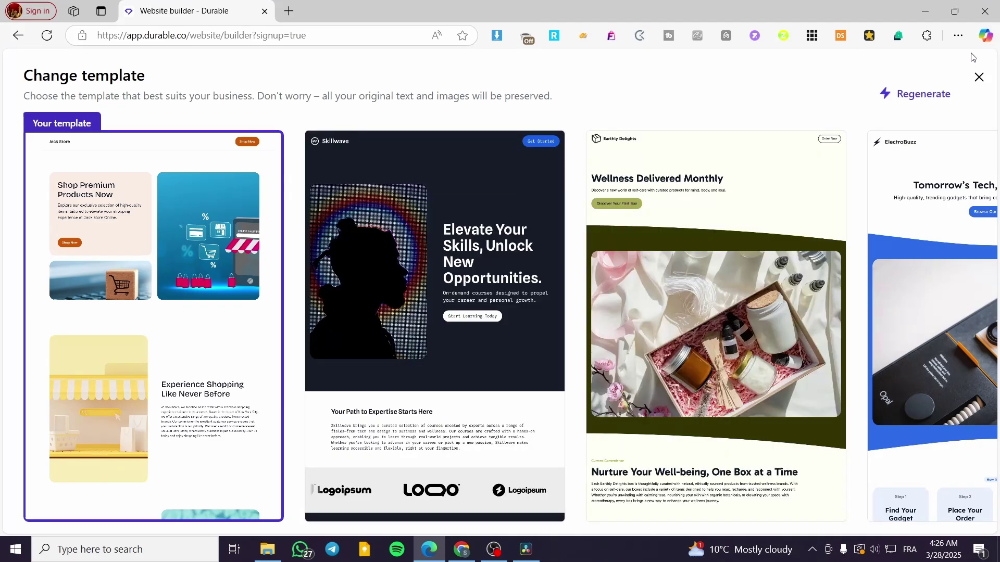
click(979, 76)
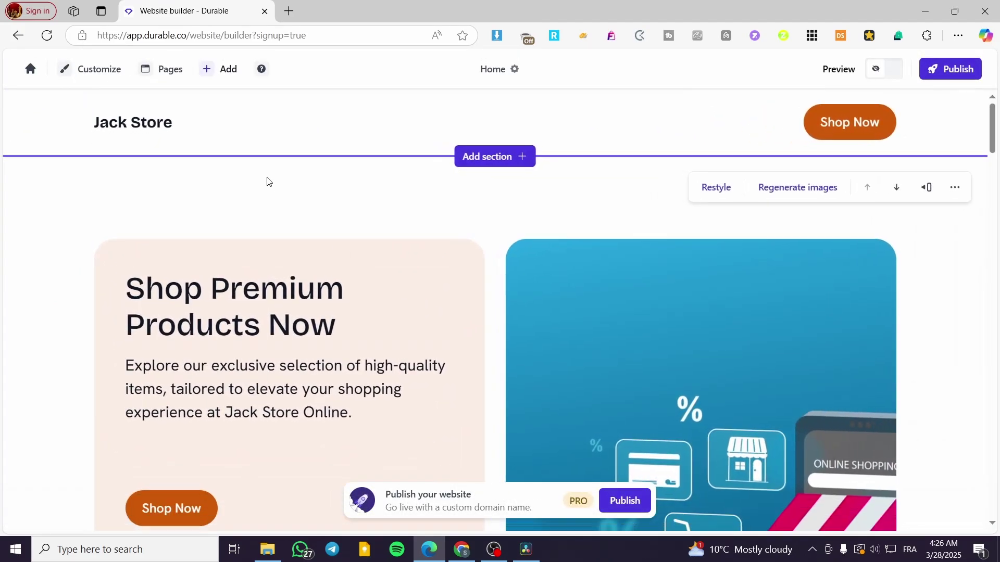
Examine the site's preset and custom color palettes, and close them without editing a color.
click(121, 71)
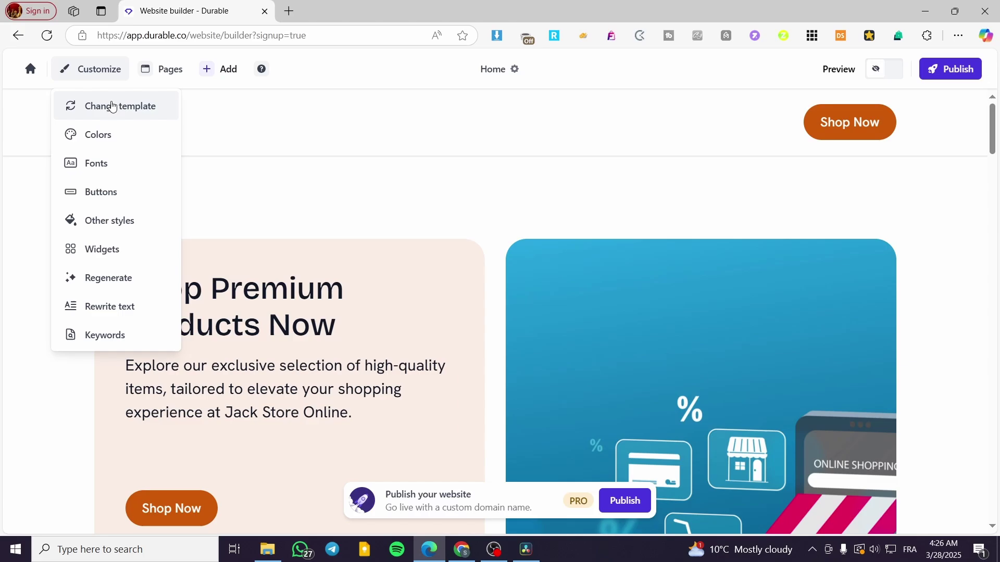
click(114, 145)
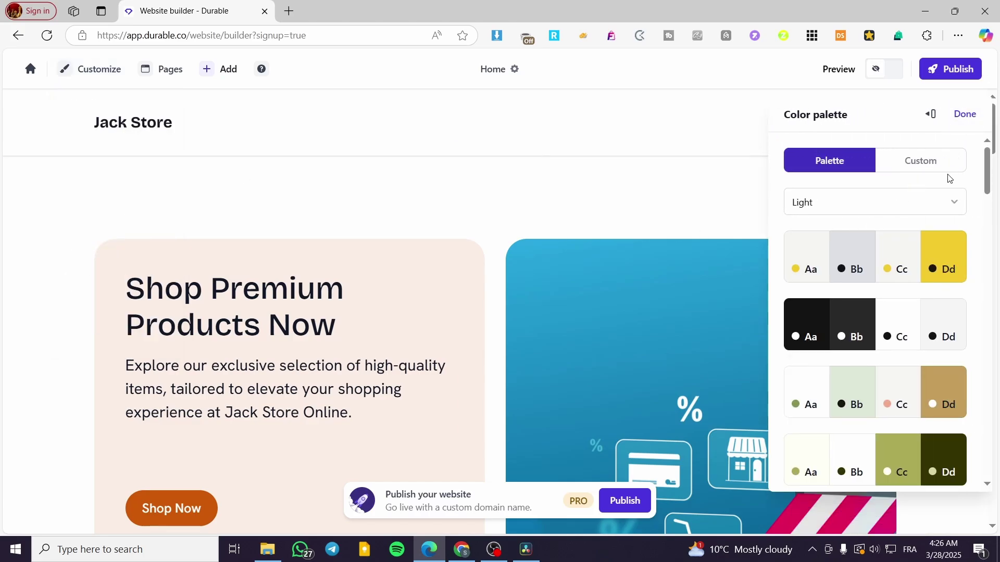
click(947, 159)
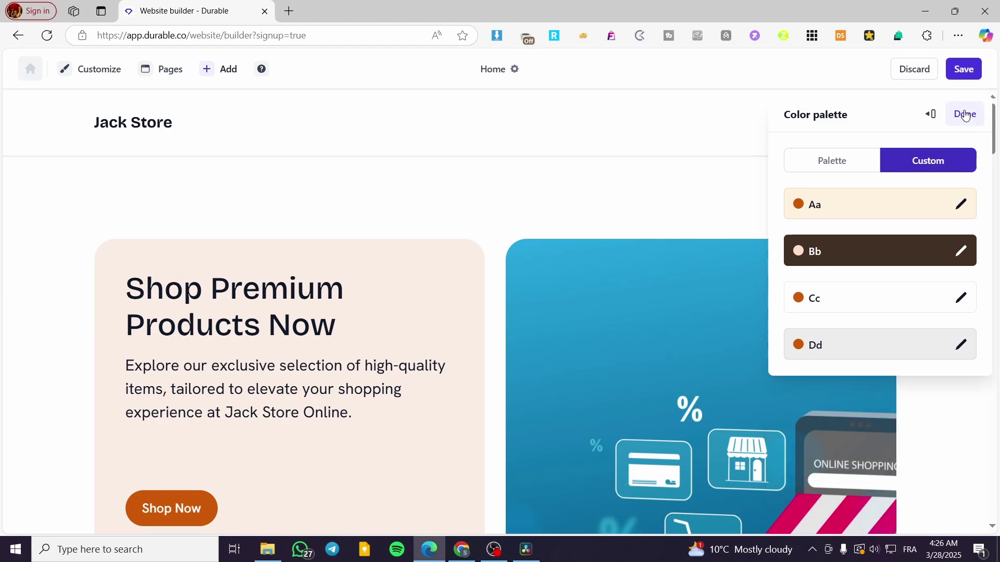
click(748, 100)
Check the recommended font packs for the site, and close the font options without choosing another pack.
click(96, 70)
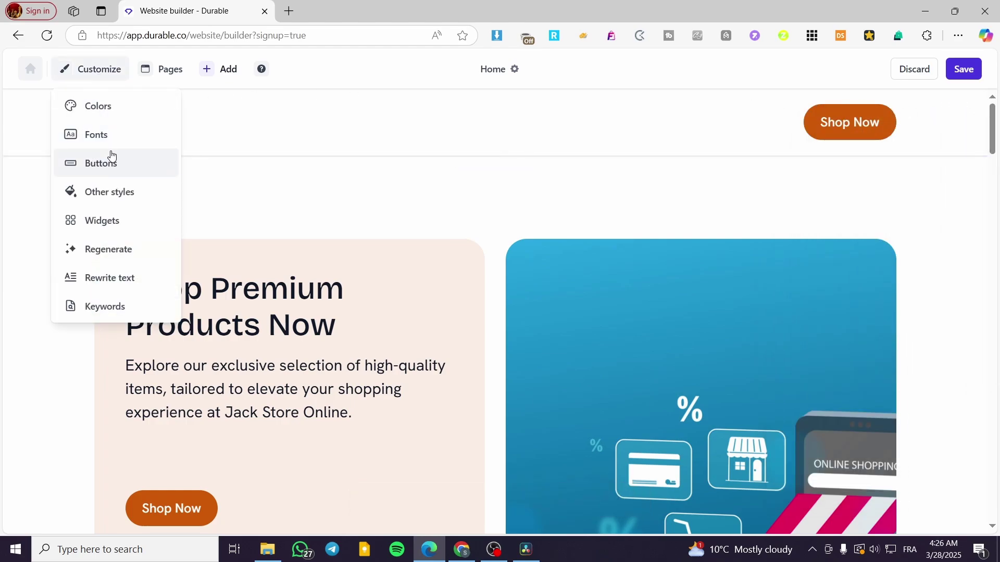
click(131, 142)
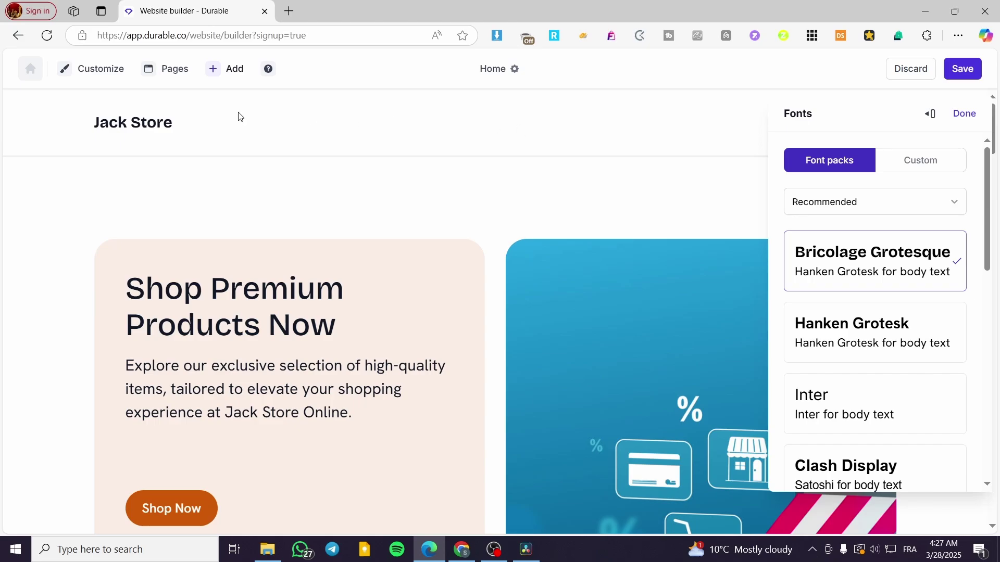
click(964, 114)
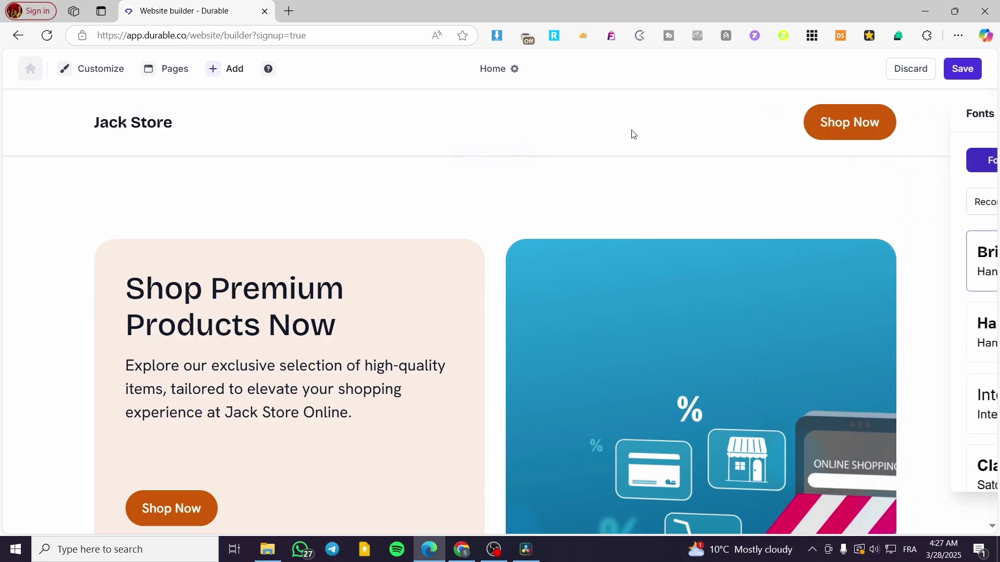
Browse the recommended site widgets, from the cookie notice to the chat buttons, and close the list without adding one.
click(103, 78)
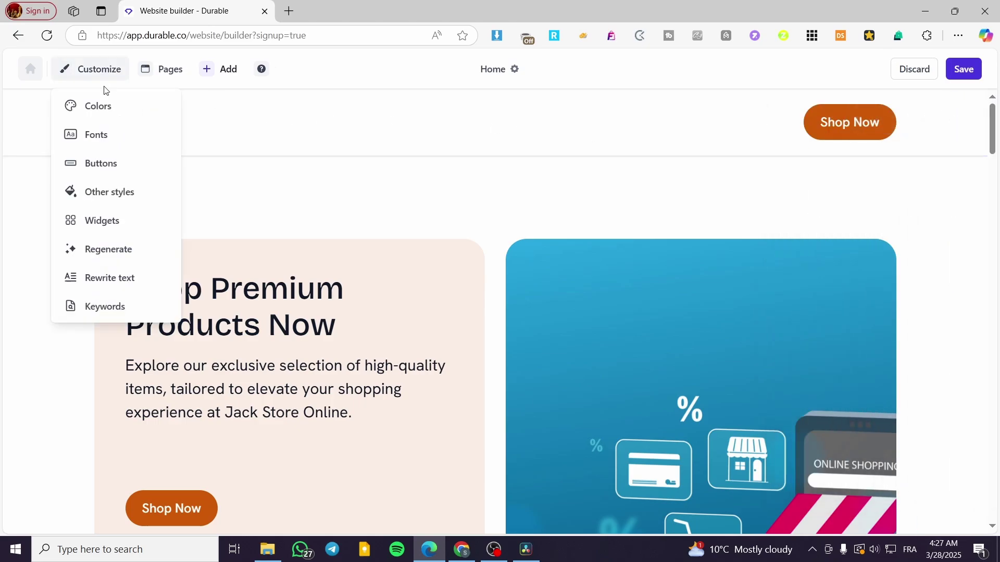
click(111, 229)
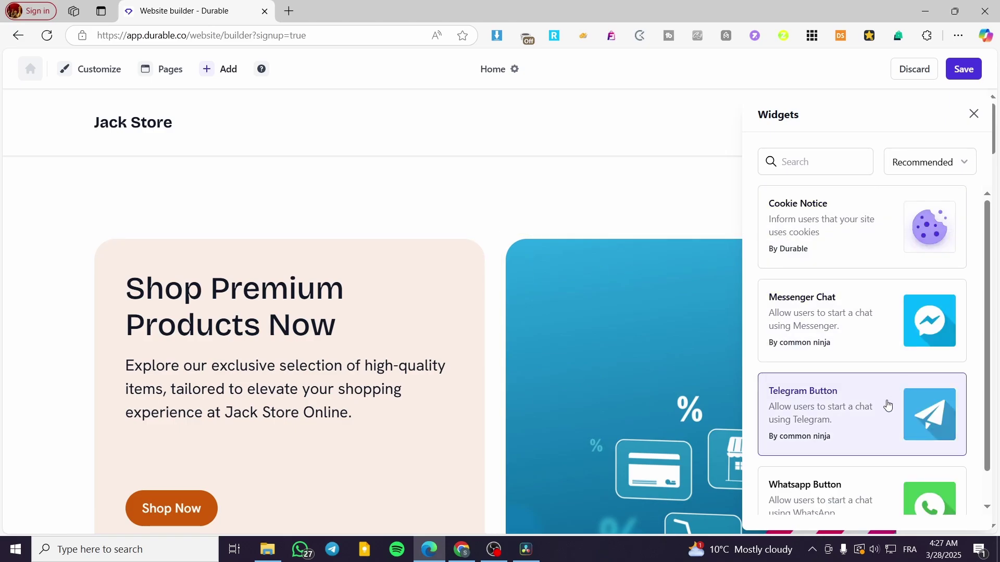
scroll(878, 413, down, 1)
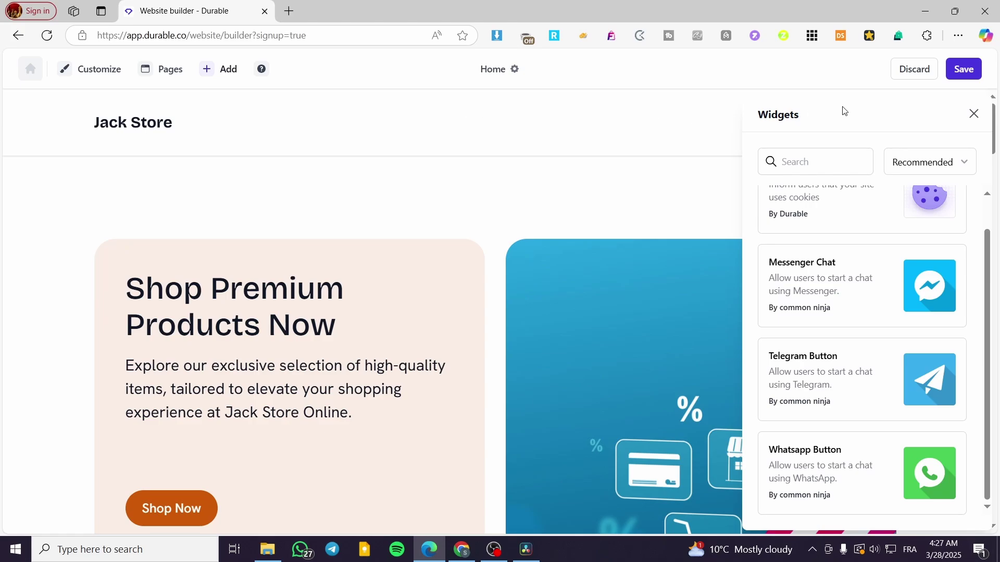
click(973, 116)
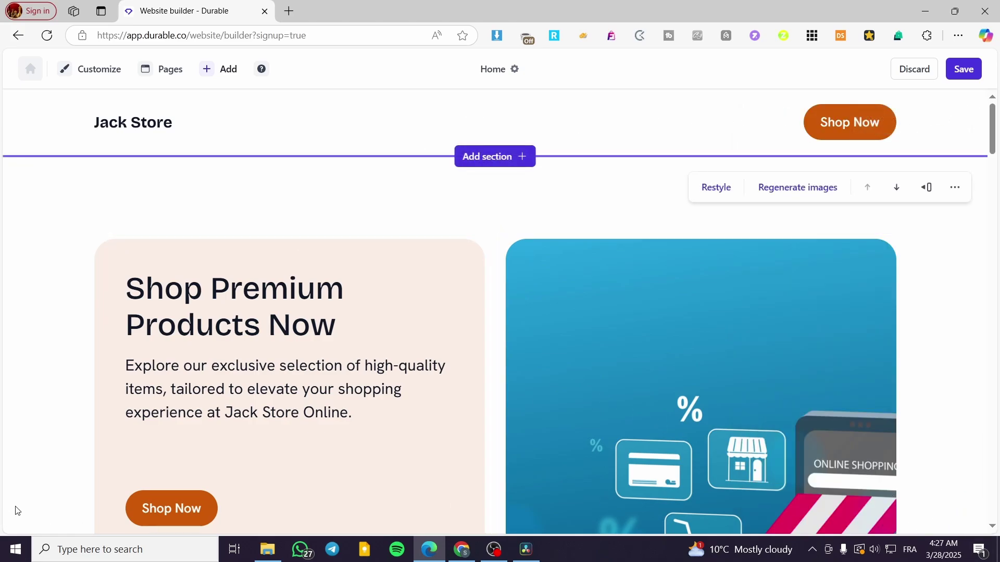
Review the form for regenerating the entire website, dismiss the location access request, and close the form without regenerating.
click(86, 71)
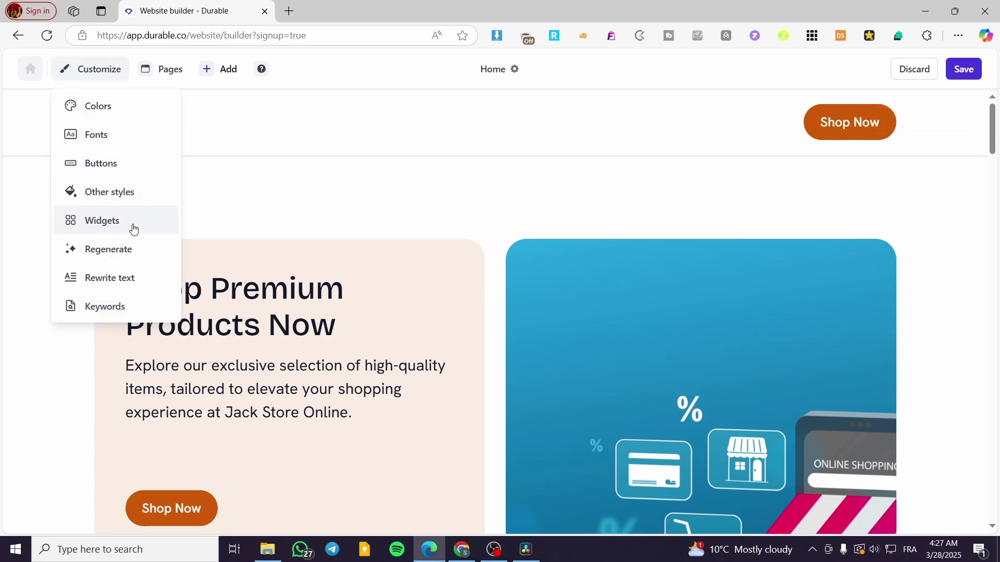
click(134, 251)
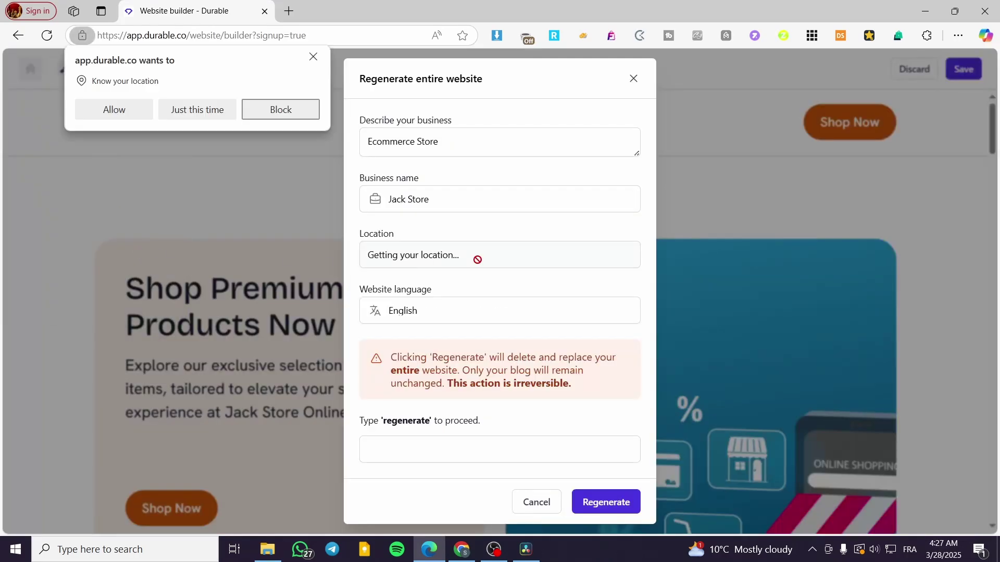
click(313, 57)
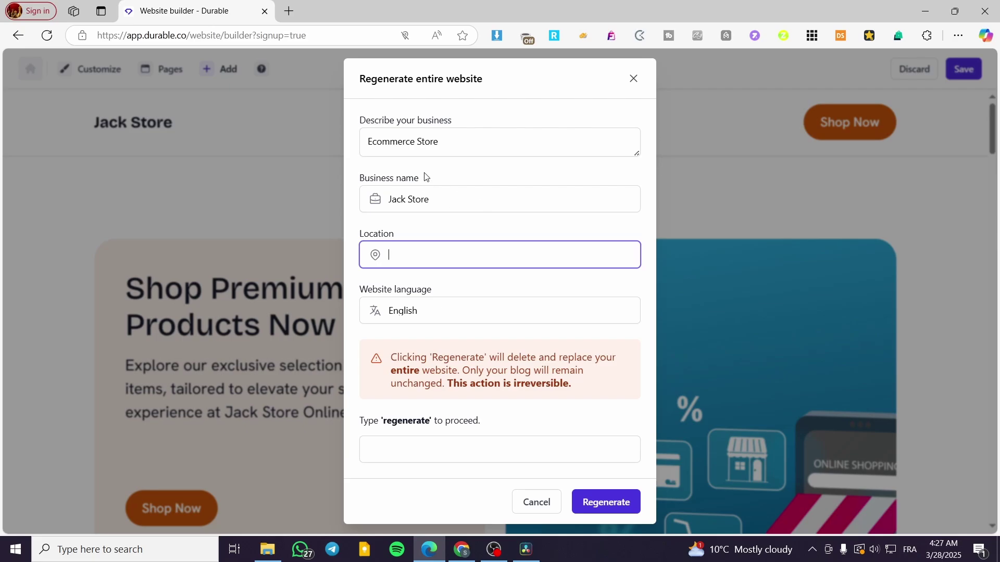
click(635, 79)
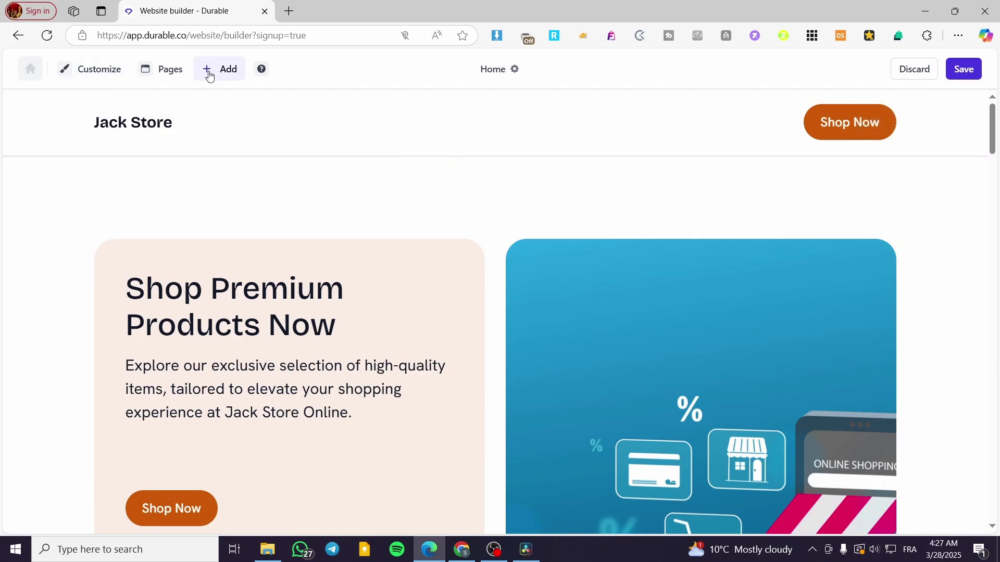
Review the home page from the hero banner down to the footer, and save the website changes.
scroll(533, 344, down, 10)
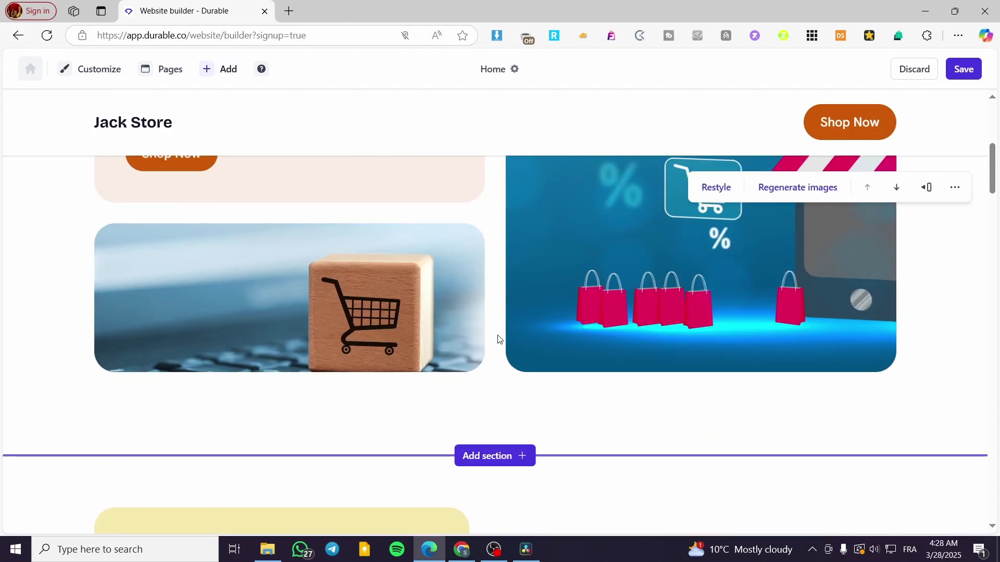
scroll(594, 286, down, 5)
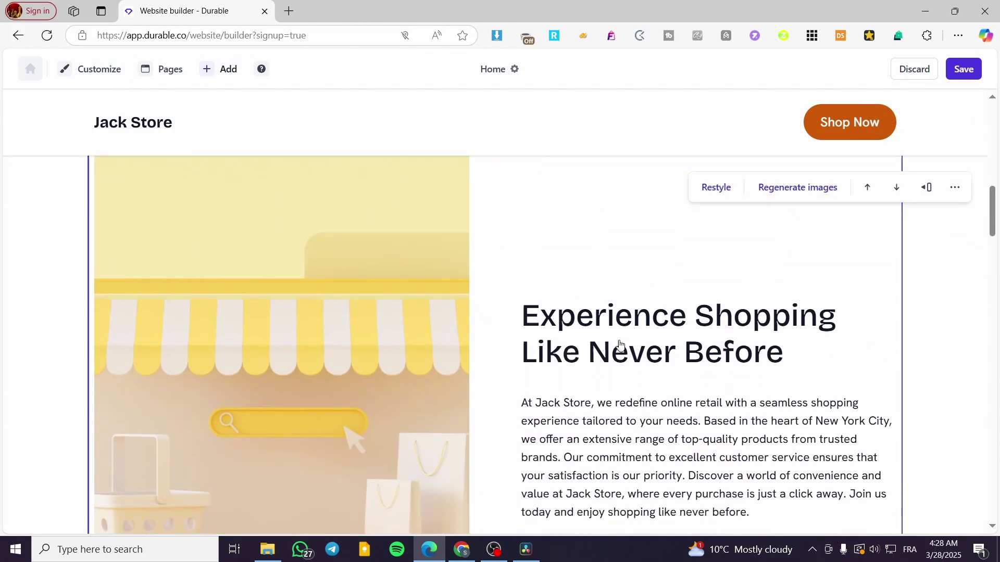
scroll(721, 290, down, 15)
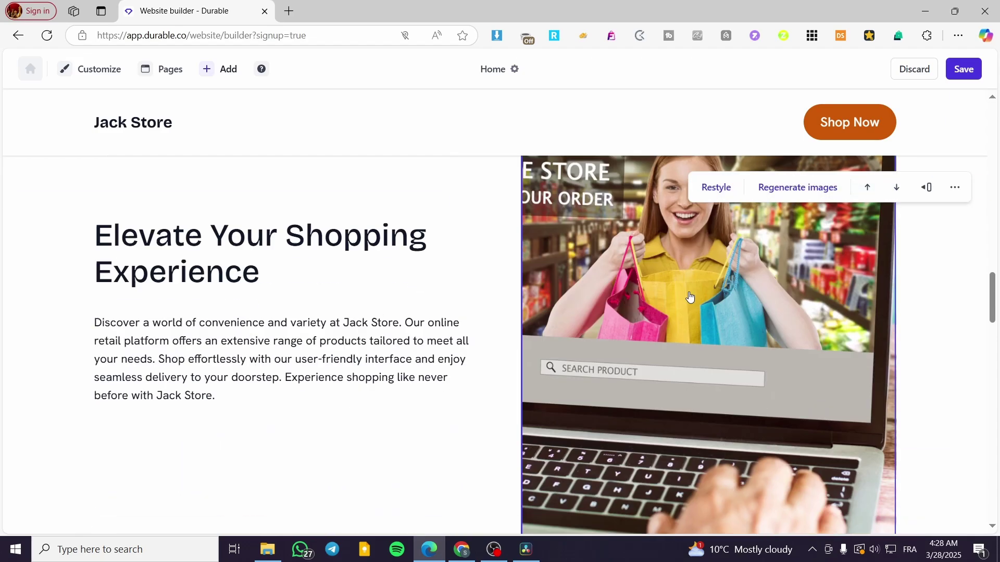
scroll(662, 301, down, 20)
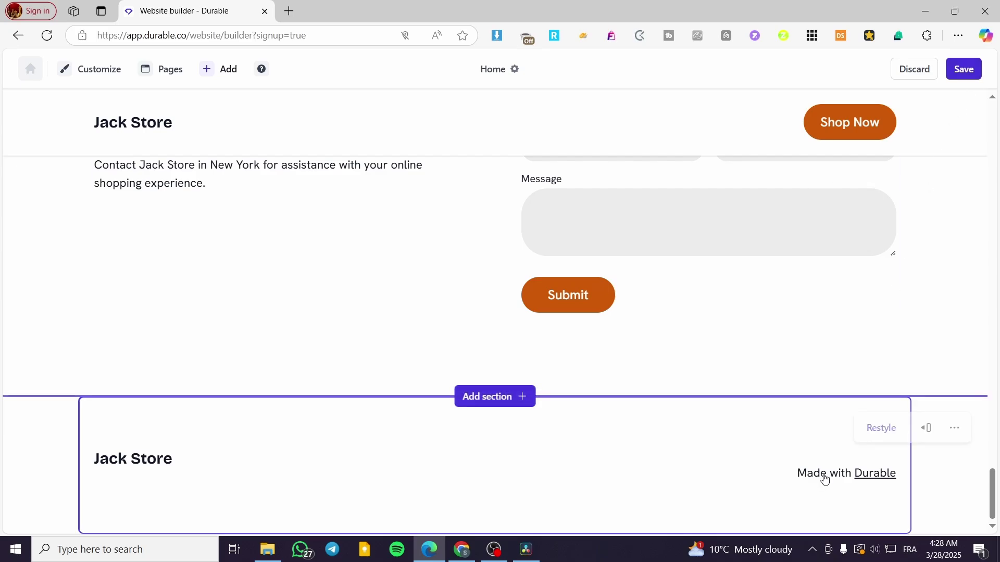
scroll(577, 466, up, 2)
scroll(577, 466, up, 10)
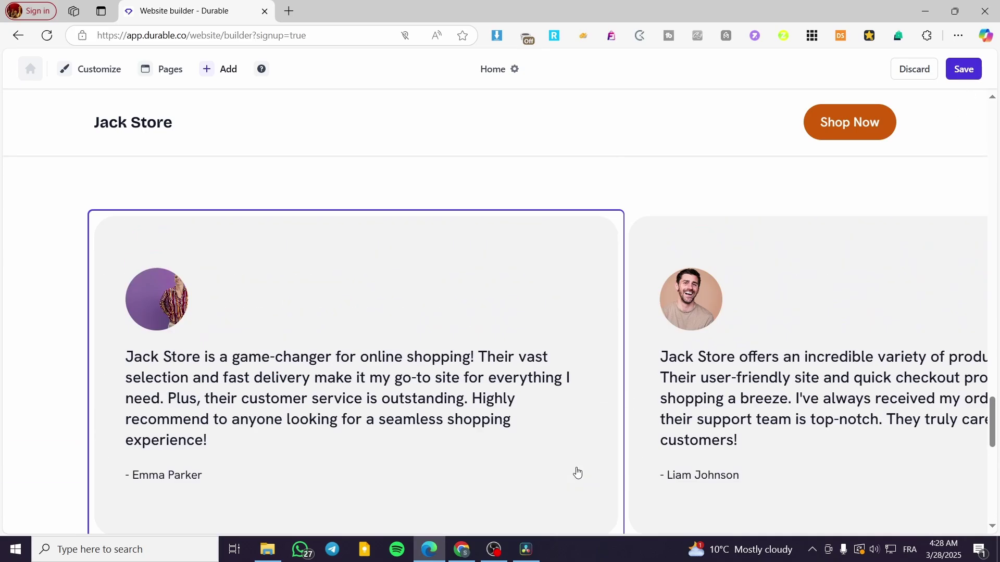
drag(991, 380, 991, 130)
click(961, 71)
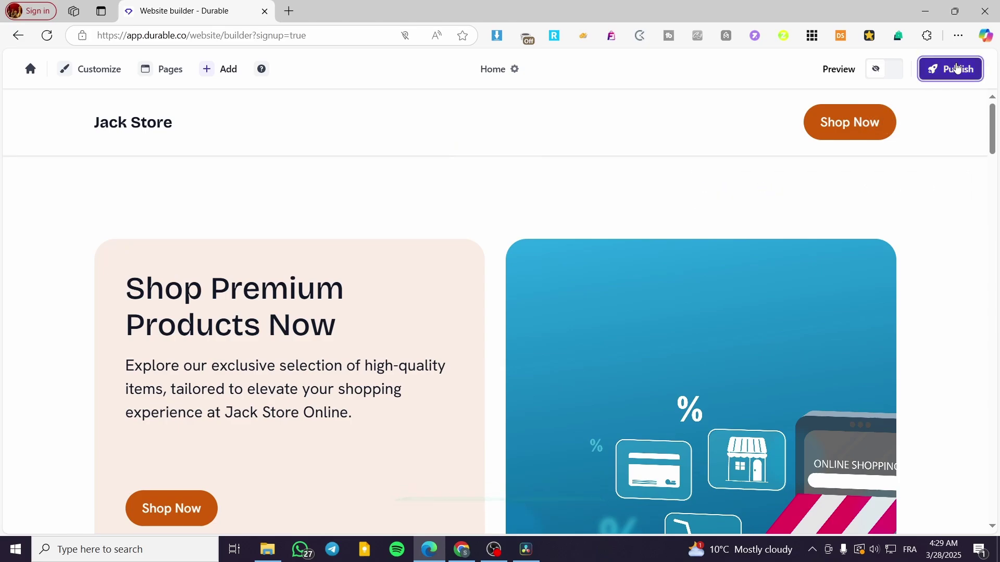
Compare the yearly Starter, Business, and Mogul plans offered for publishing the website, and close them without choosing one.
click(950, 69)
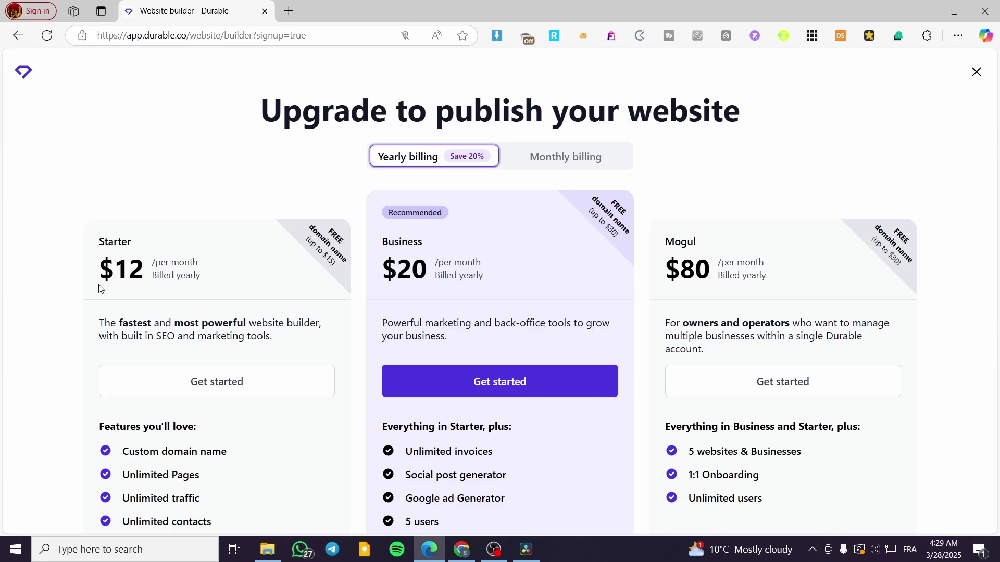
drag(96, 245, 146, 244)
click(147, 245)
scroll(779, 298, down, 5)
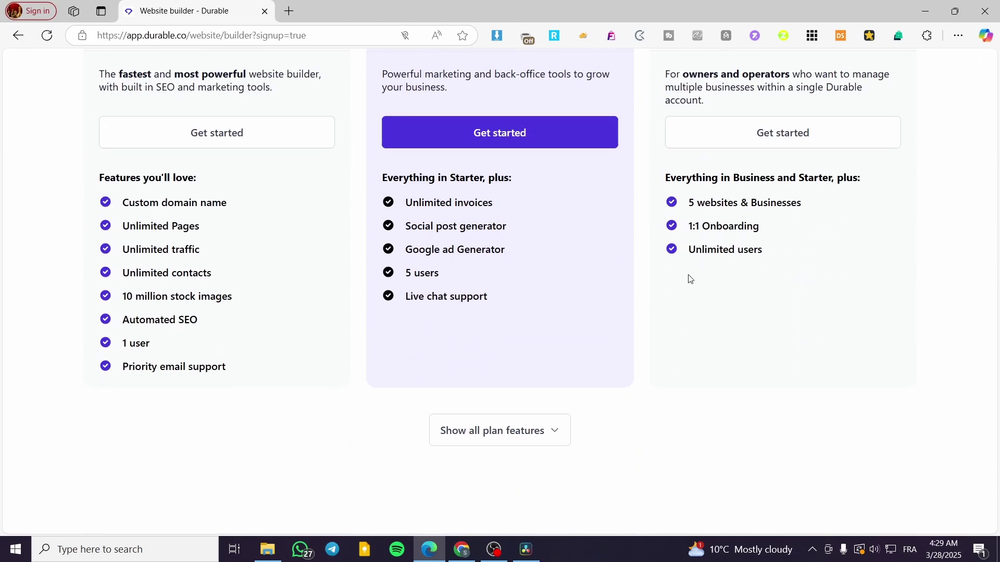
scroll(688, 279, up, 5)
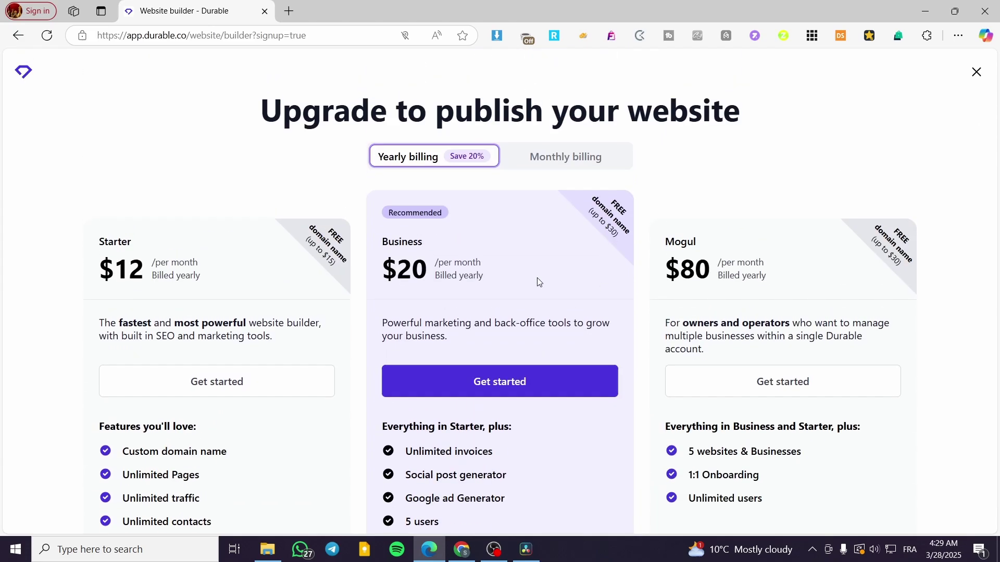
click(981, 73)
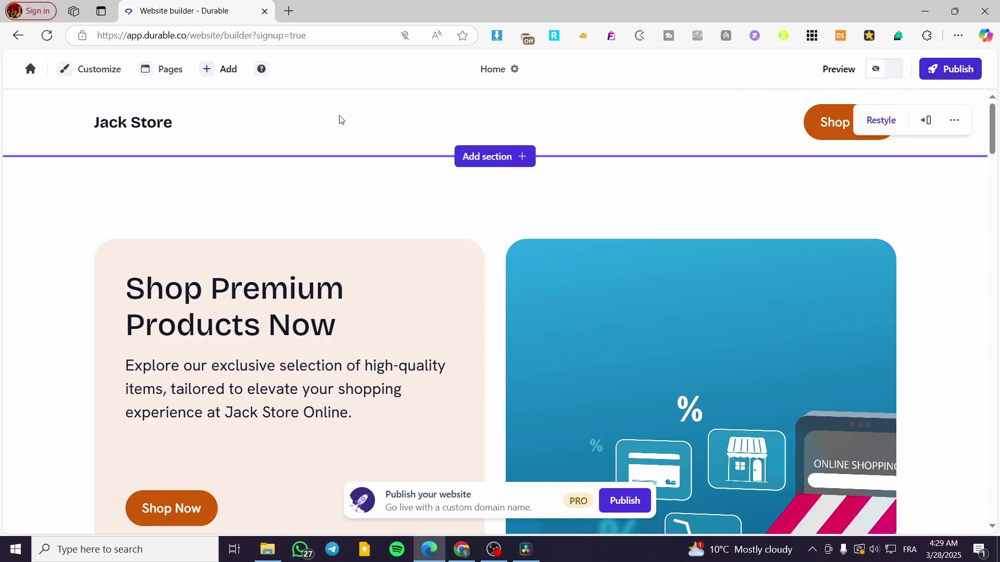
scroll(453, 411, down, 1)
scroll(453, 411, down, 5)
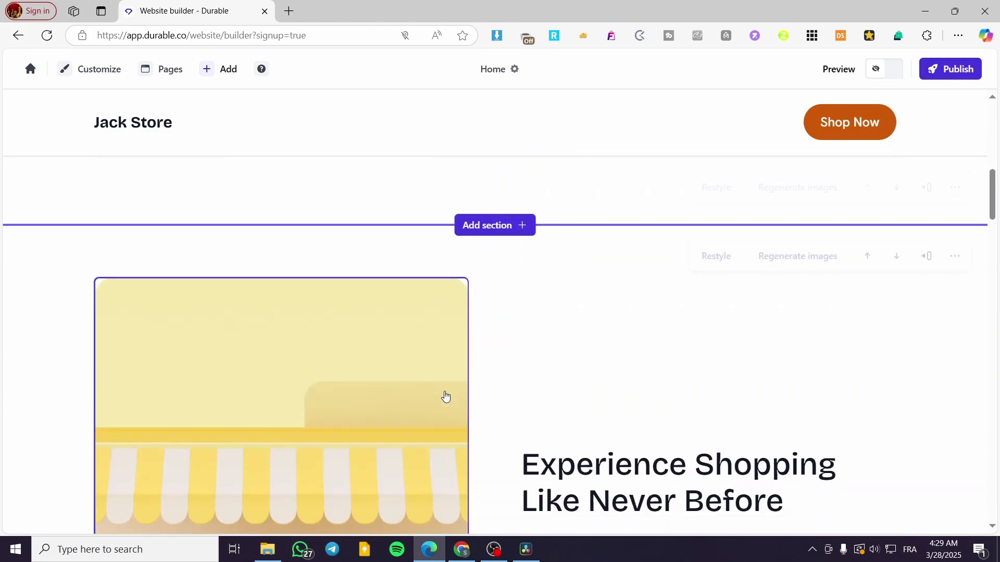
scroll(407, 407, up, 5)
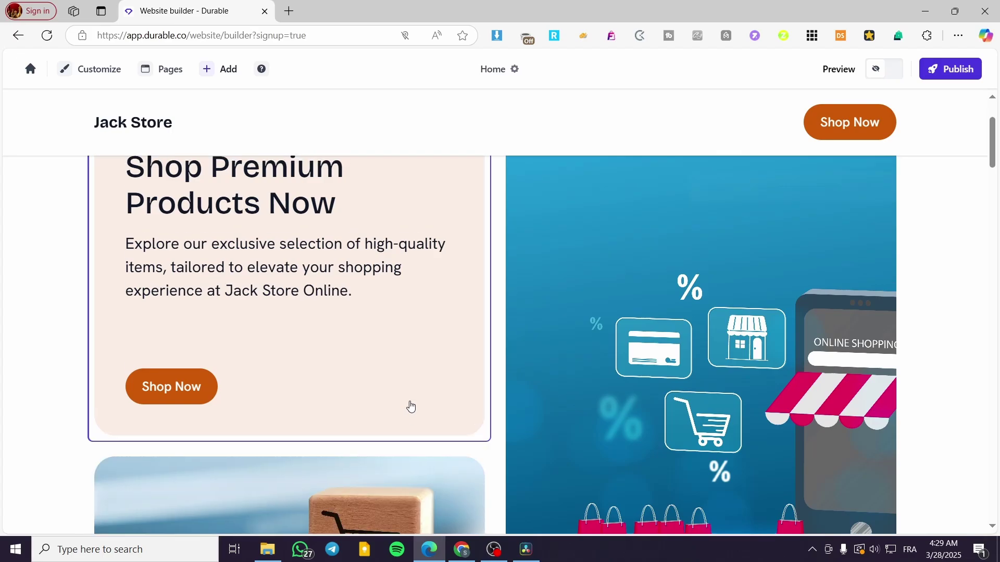